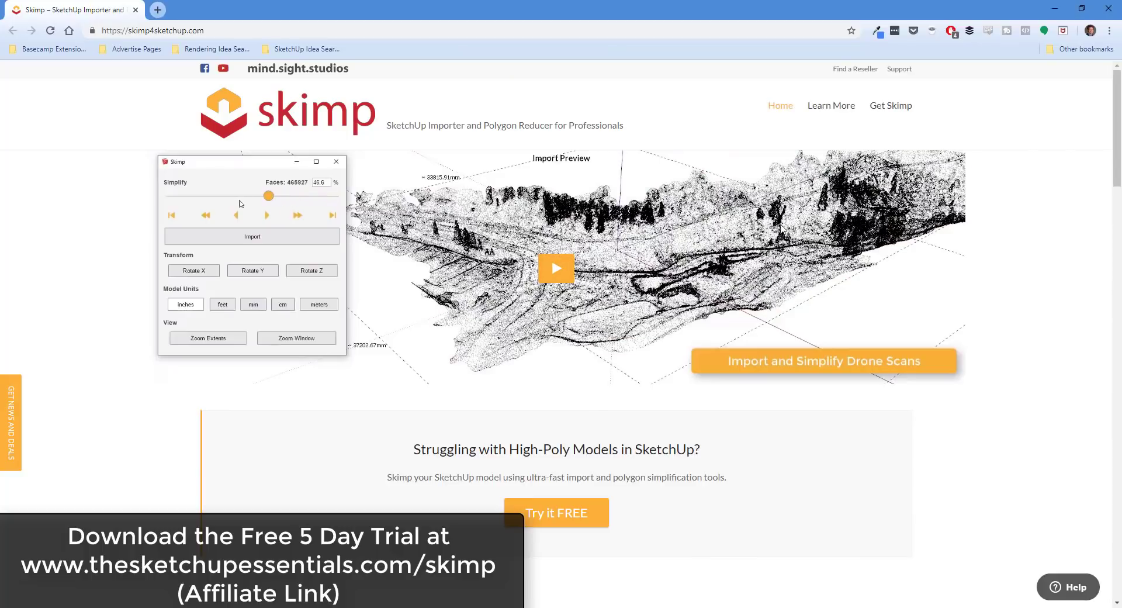
Scroll to the TurboSquid offer and follow Buy Now to reach the Skimp pricing table.
{"action": "scroll", "coordinate": [719, 225], "scroll_direction": "down", "scroll_amount": 2}
{"action": "scroll", "coordinate": [723, 193], "scroll_direction": "down", "scroll_amount": 14}
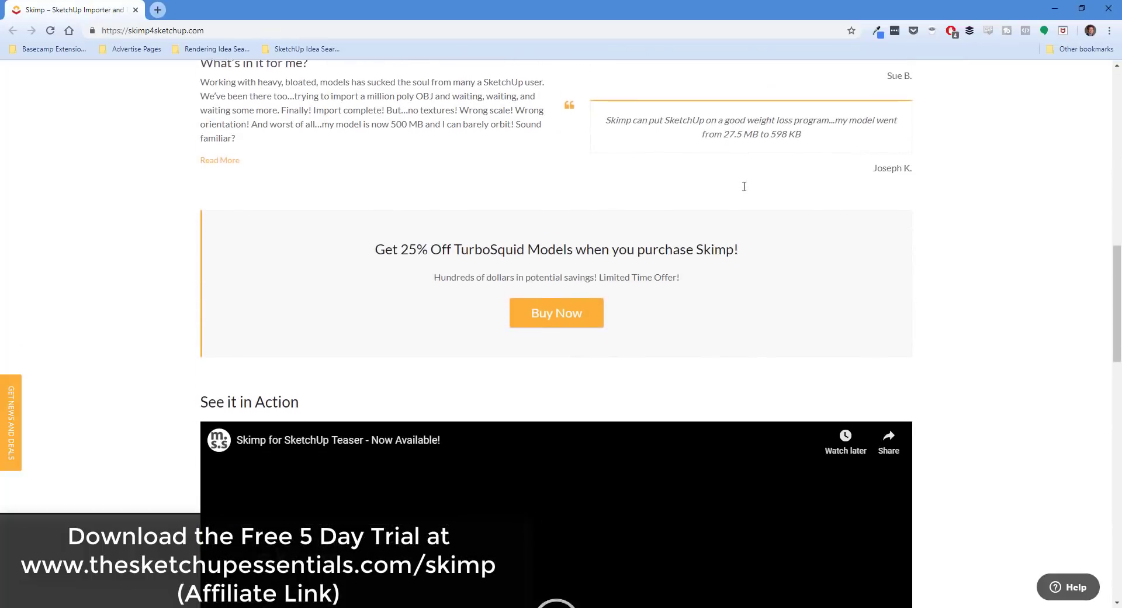
{"action": "left_click", "coordinate": [587, 155]}
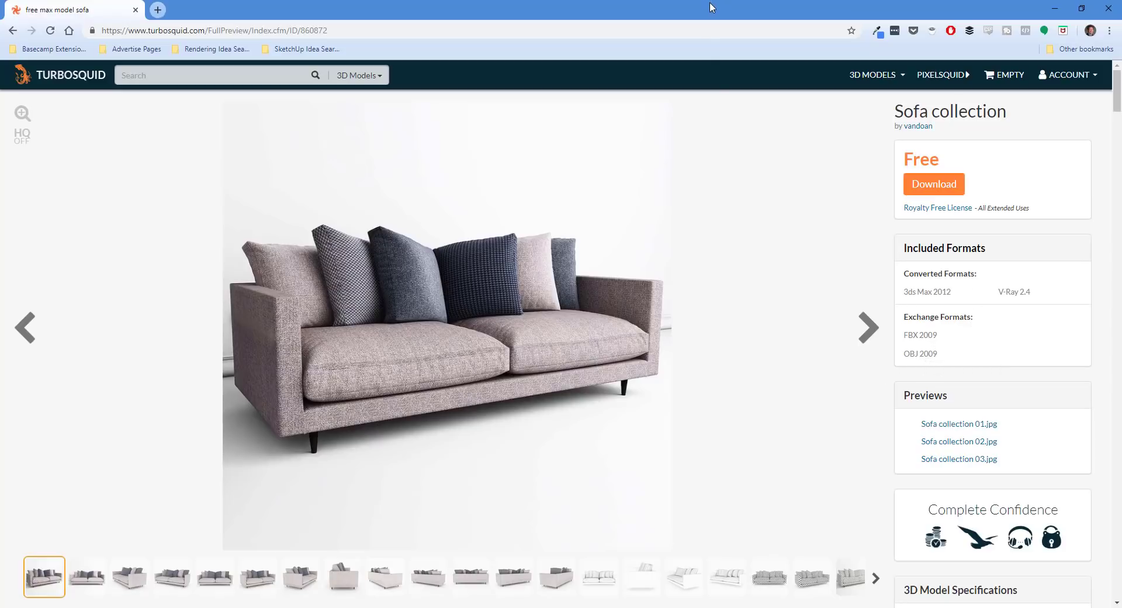
Un-maximize Chrome and switch to the empty untitled SketchUp model with Skimp loaded.
{"action": "left_click_drag", "start_coordinate": [712, 7], "coordinate": [714, 20]}
{"action": "key", "text": "alt+Tab"}
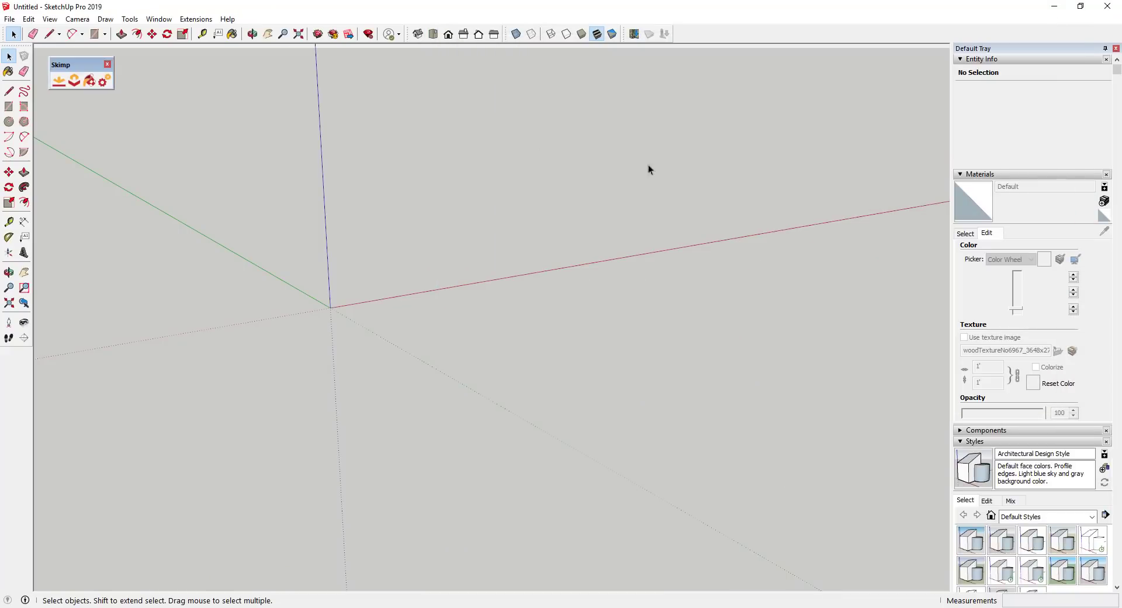
Nudge the Skimp toolbar aside and start a Skimp import, bringing up the Select File to Import chooser.
{"action": "left_click_drag", "start_coordinate": [82, 67], "coordinate": [101, 67]}
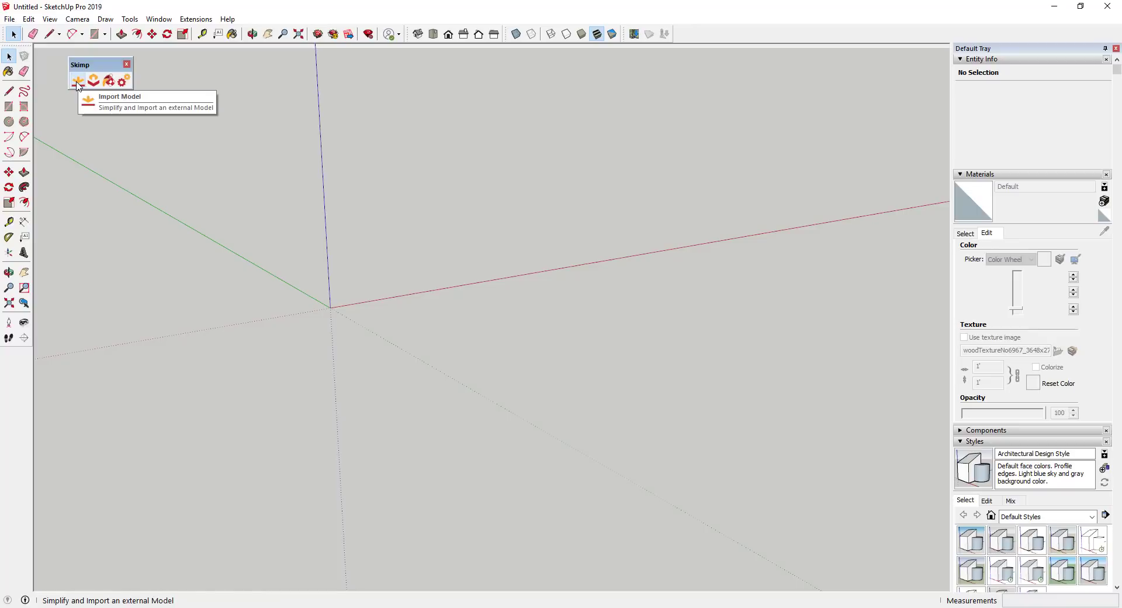
{"action": "left_click", "coordinate": [78, 85]}
{"action": "left_click", "coordinate": [271, 110]}
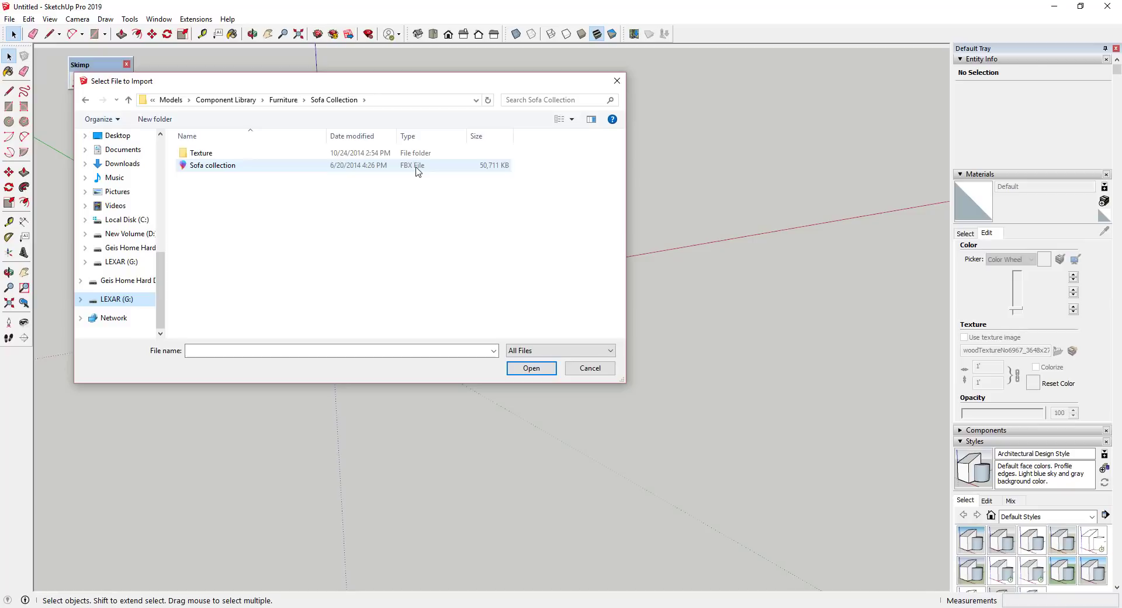
Check the Texture folder, return to Sofa Collection, and load the Sofa collection FBX into Skimp.
{"action": "double_click", "coordinate": [201, 153]}
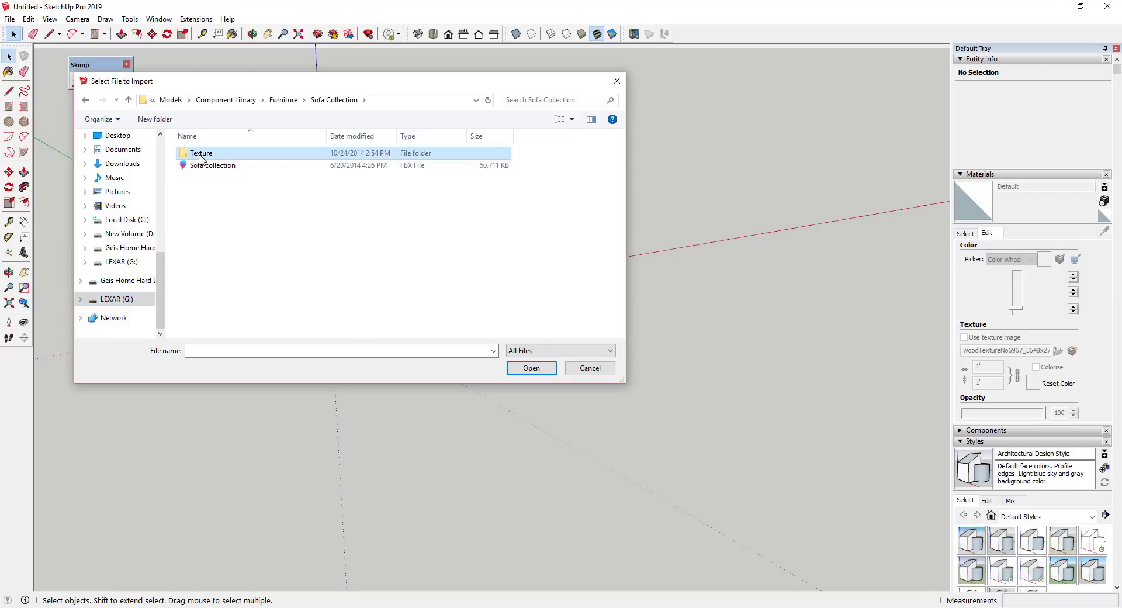
{"action": "scroll", "coordinate": [343, 232], "scroll_direction": "down", "scroll_amount": 5}
{"action": "scroll", "coordinate": [343, 233], "scroll_direction": "up", "scroll_amount": 5}
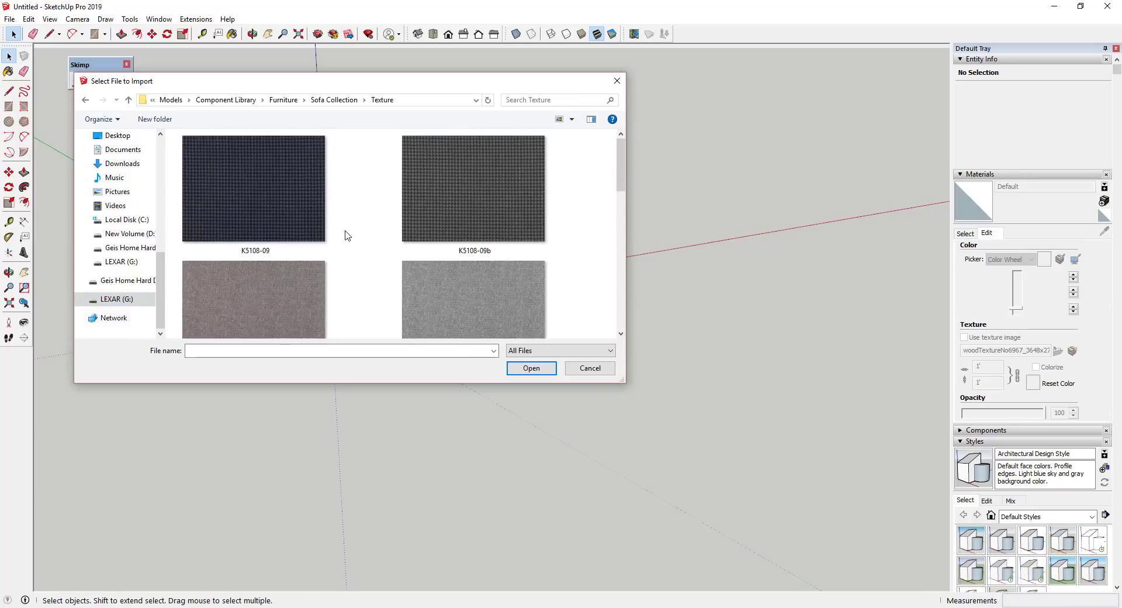
{"action": "left_click", "coordinate": [343, 100]}
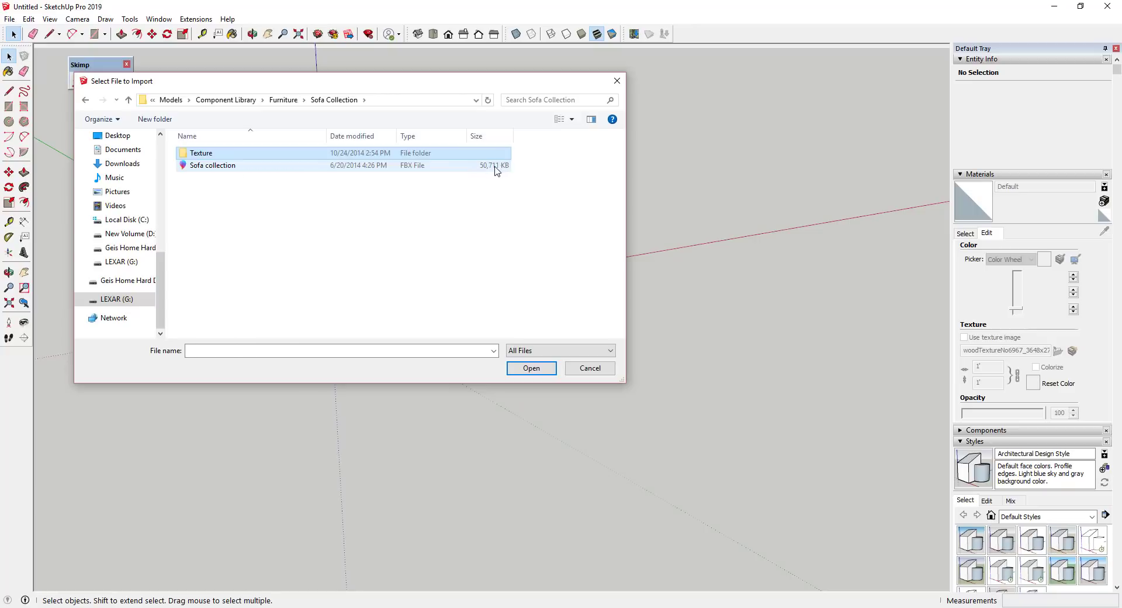
{"action": "double_click", "coordinate": [214, 167]}
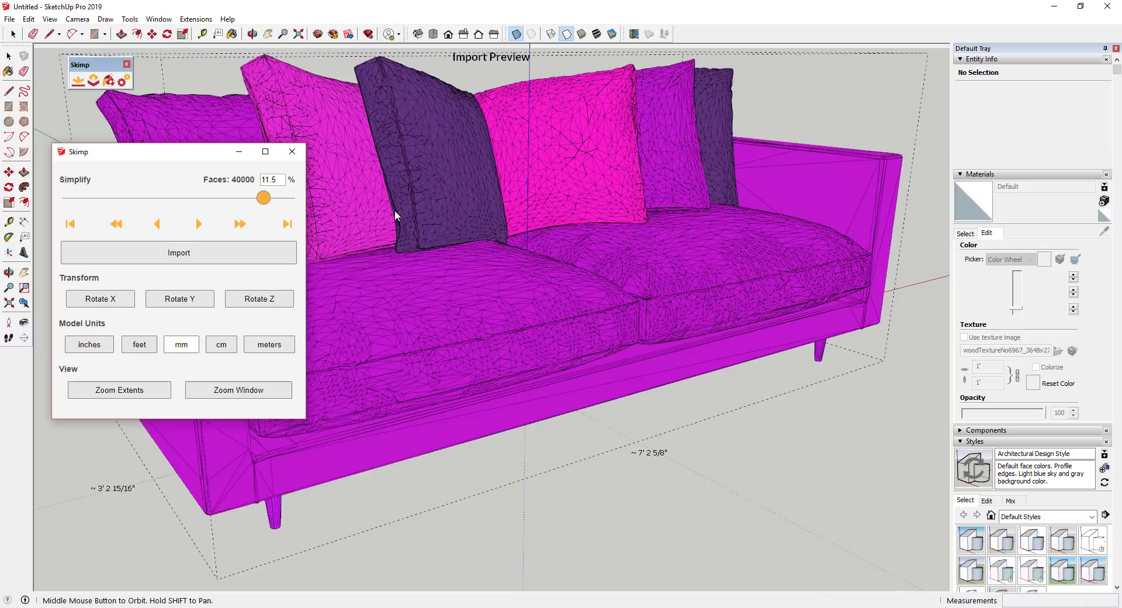
Orbit the sofa preview, lower the Skimp window, and set Simplify to 100% (347432 faces).
{"action": "middle_click_drag", "start_coordinate": [538, 184], "coordinate": [497, 173]}
{"action": "middle_click_drag", "start_coordinate": [535, 229], "coordinate": [511, 204]}
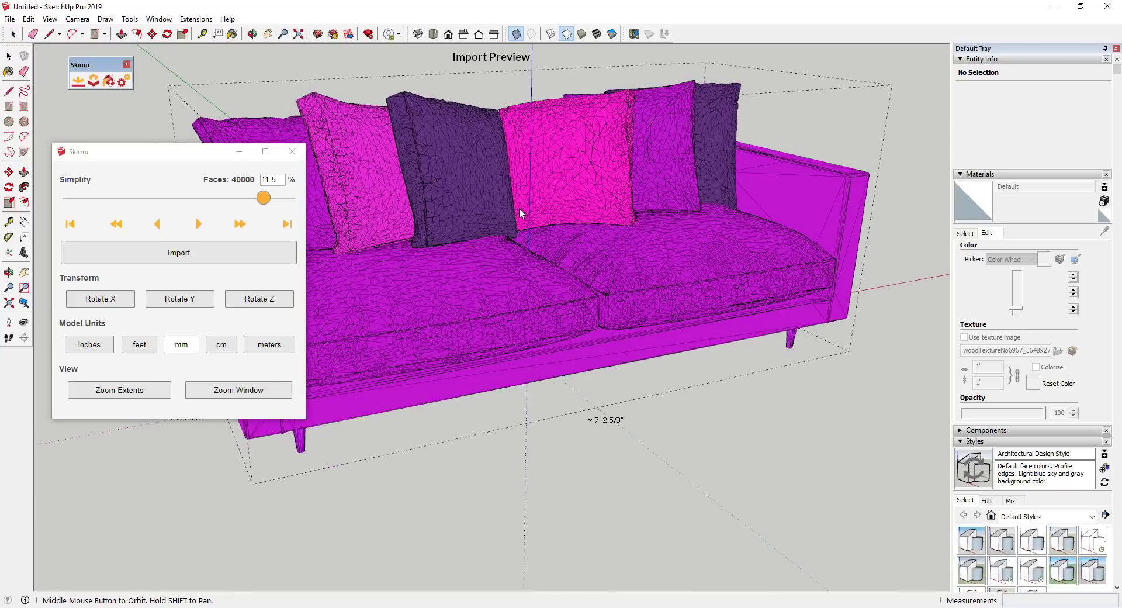
{"action": "left_click_drag", "start_coordinate": [188, 155], "coordinate": [197, 222]}
{"action": "left_click_drag", "start_coordinate": [272, 265], "coordinate": [78, 270]}
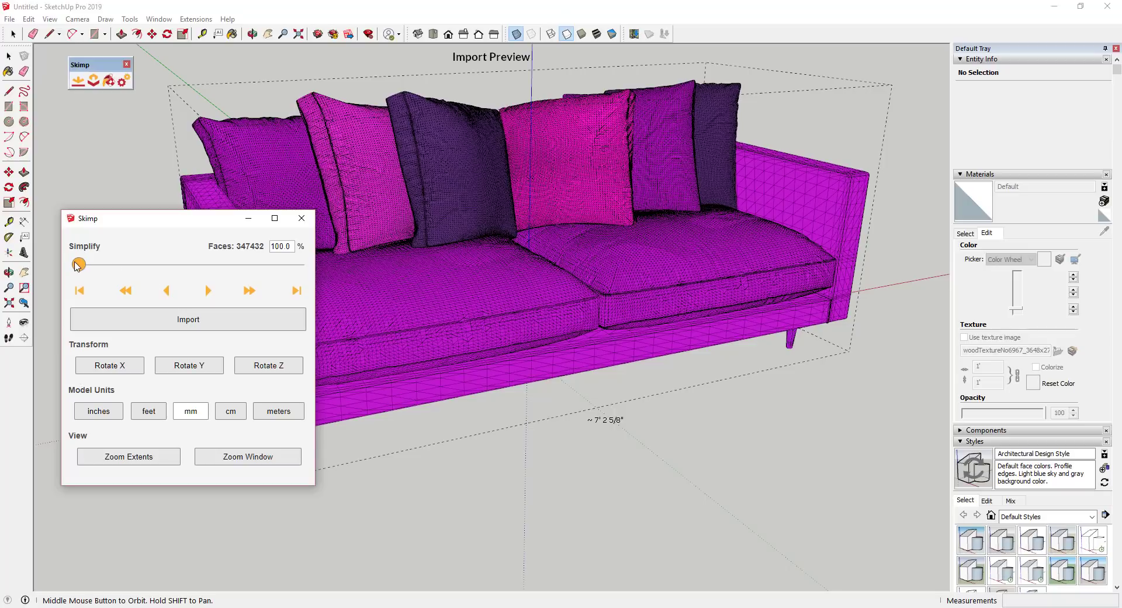
Try 15 percent and the lowest count, then enter 5 percent (17372 faces) and orbit to inspect.
{"action": "left_click", "coordinate": [149, 268]}
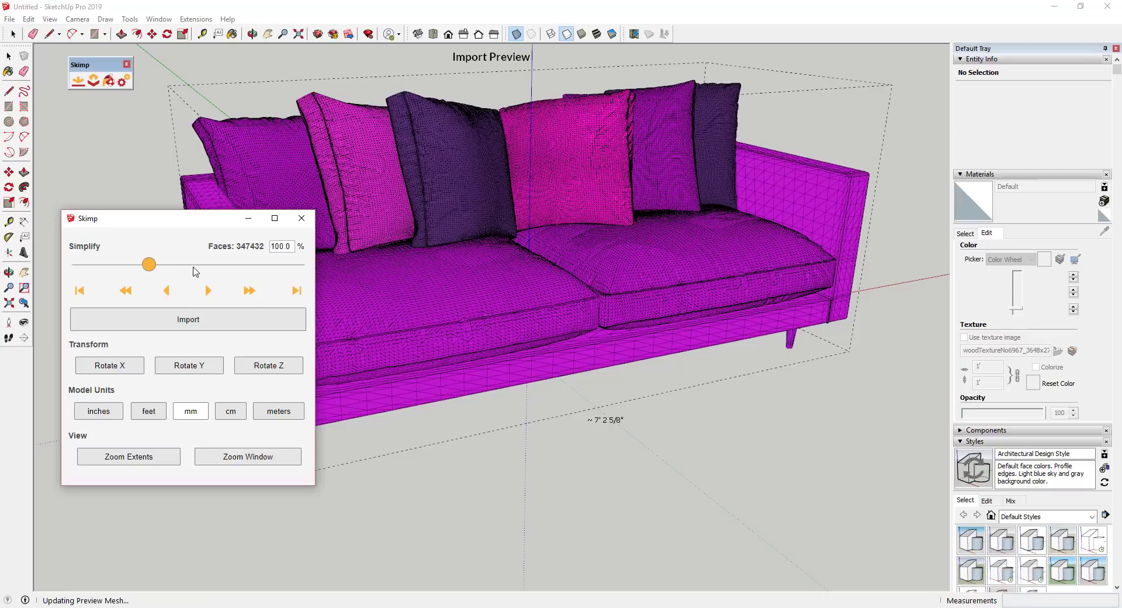
{"action": "left_click_drag", "start_coordinate": [210, 272], "coordinate": [269, 270]}
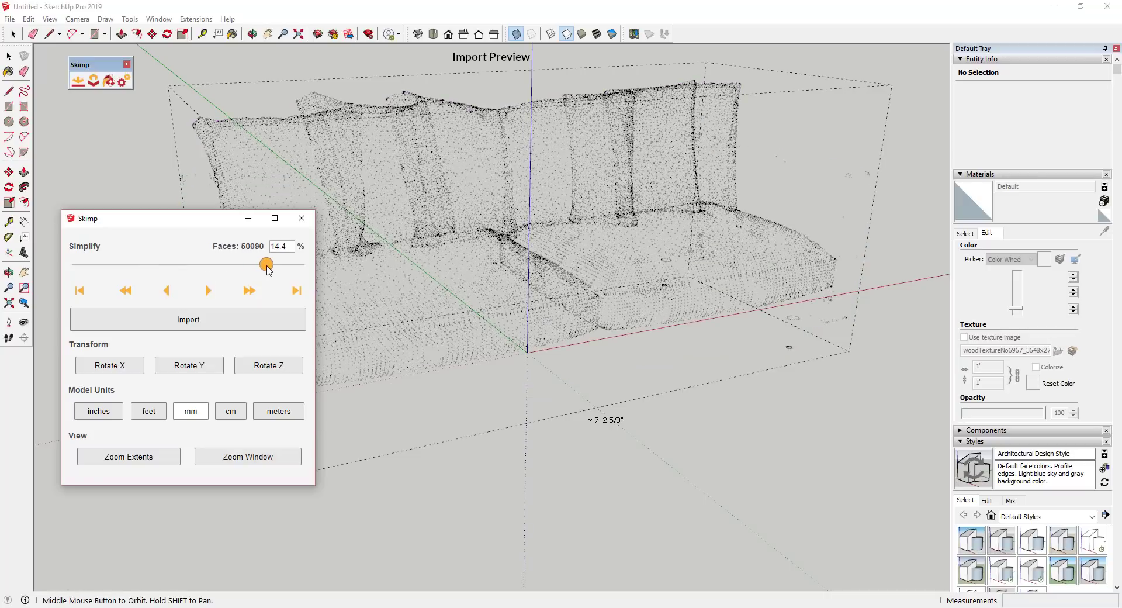
{"action": "type", "text": "15"}
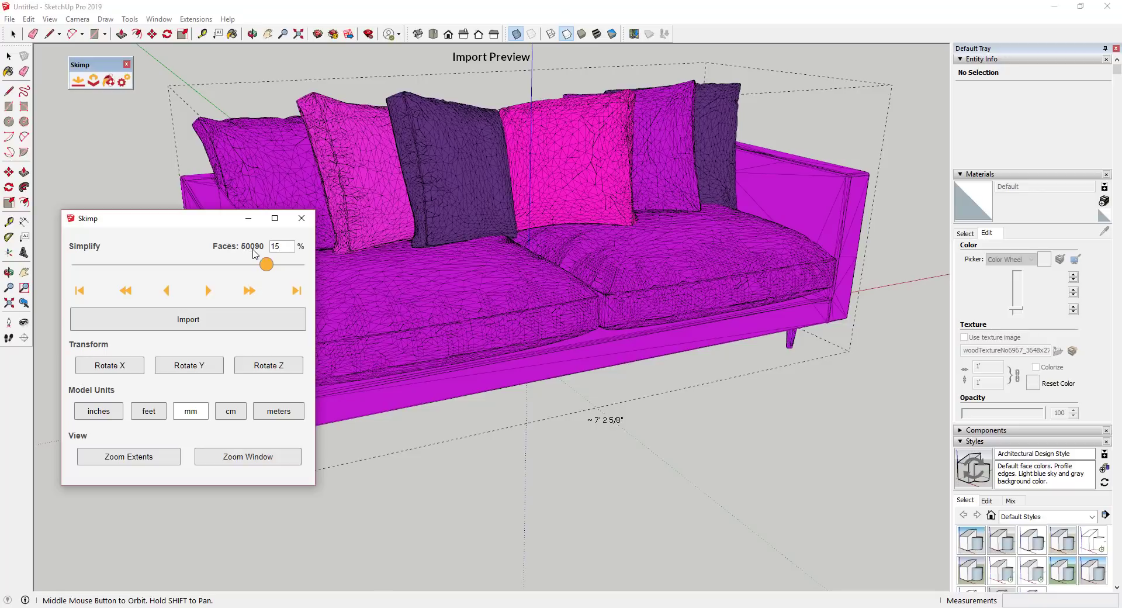
{"action": "left_click_drag", "start_coordinate": [267, 267], "coordinate": [298, 267]}
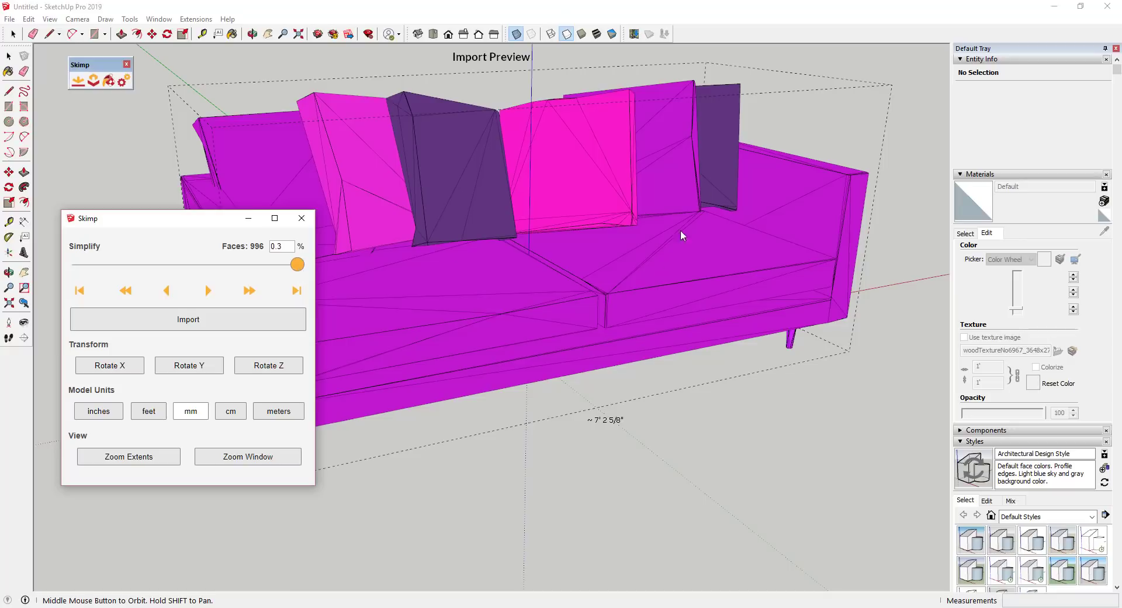
{"action": "left_click_drag", "start_coordinate": [298, 264], "coordinate": [260, 239]}
{"action": "type", "text": "5"}
{"action": "key", "text": "Return"}
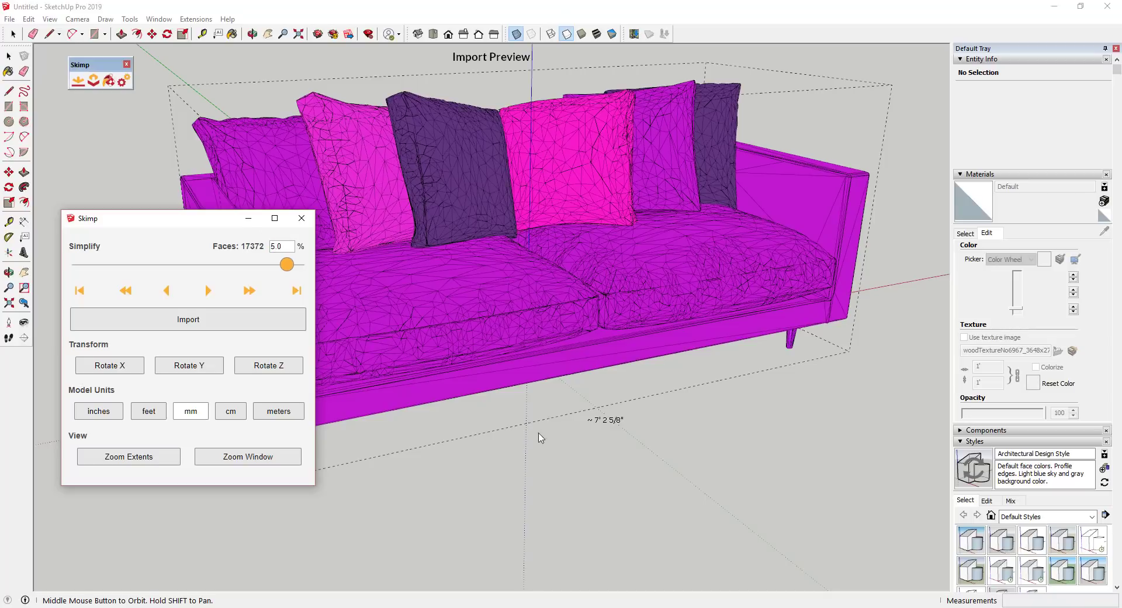
{"action": "left_click", "coordinate": [702, 282]}
{"action": "middle_click_drag", "start_coordinate": [703, 282], "coordinate": [651, 220]}
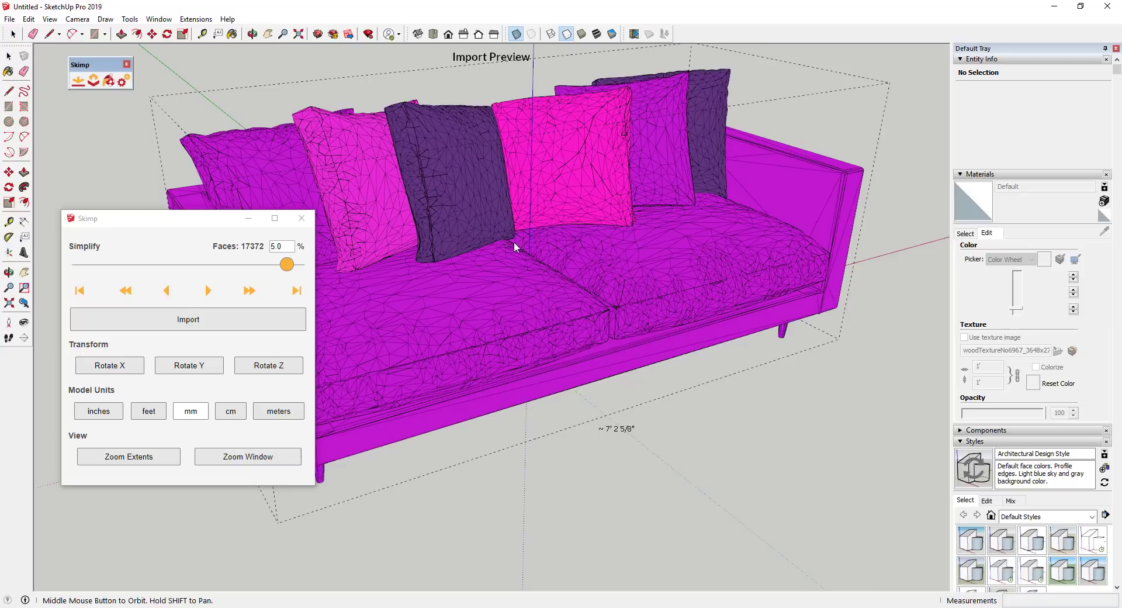
{"action": "middle_click_drag", "start_coordinate": [536, 255], "coordinate": [502, 270]}
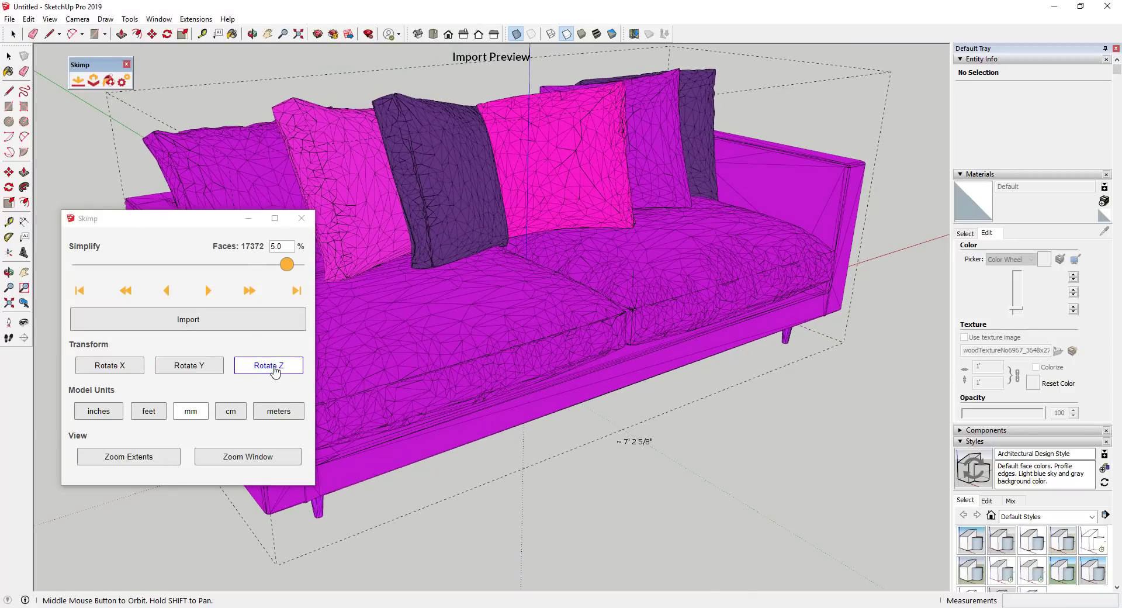
Compare feet, inches and centimetres as model units, settling on millimetres for the sofa import.
{"action": "left_click", "coordinate": [143, 413]}
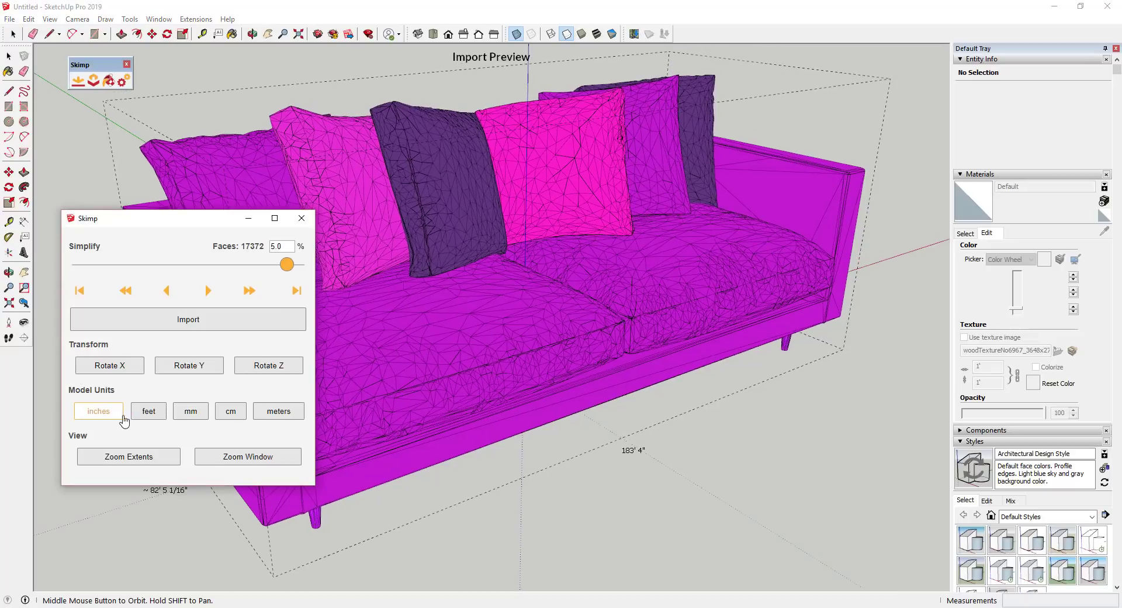
{"action": "left_click", "coordinate": [145, 419]}
{"action": "left_click", "coordinate": [187, 416]}
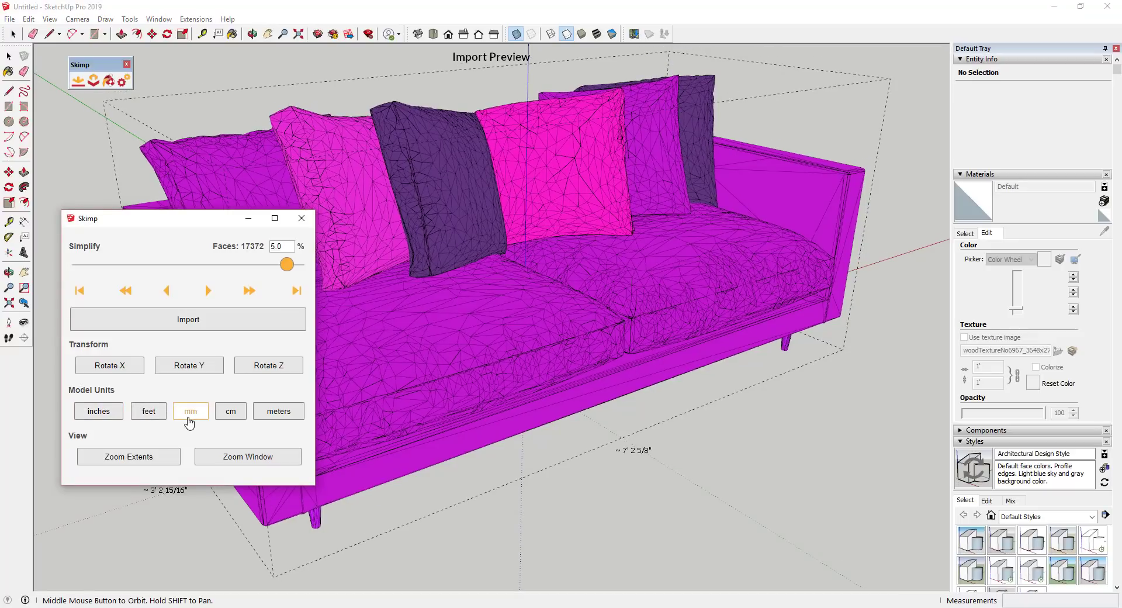
{"action": "left_click", "coordinate": [105, 415]}
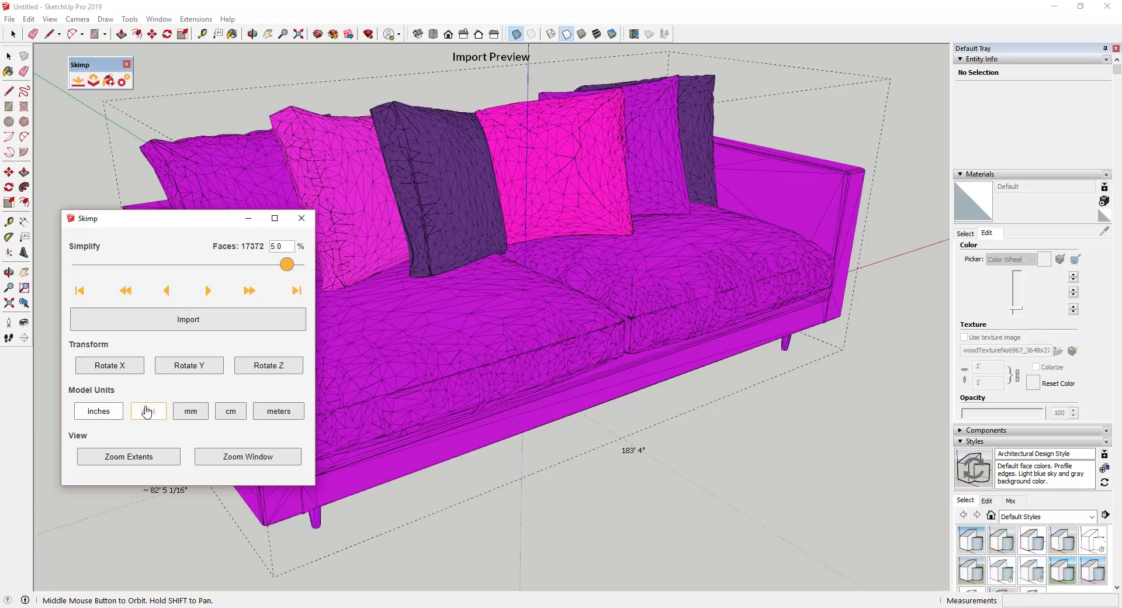
{"action": "left_click", "coordinate": [181, 415]}
{"action": "left_click", "coordinate": [237, 414]}
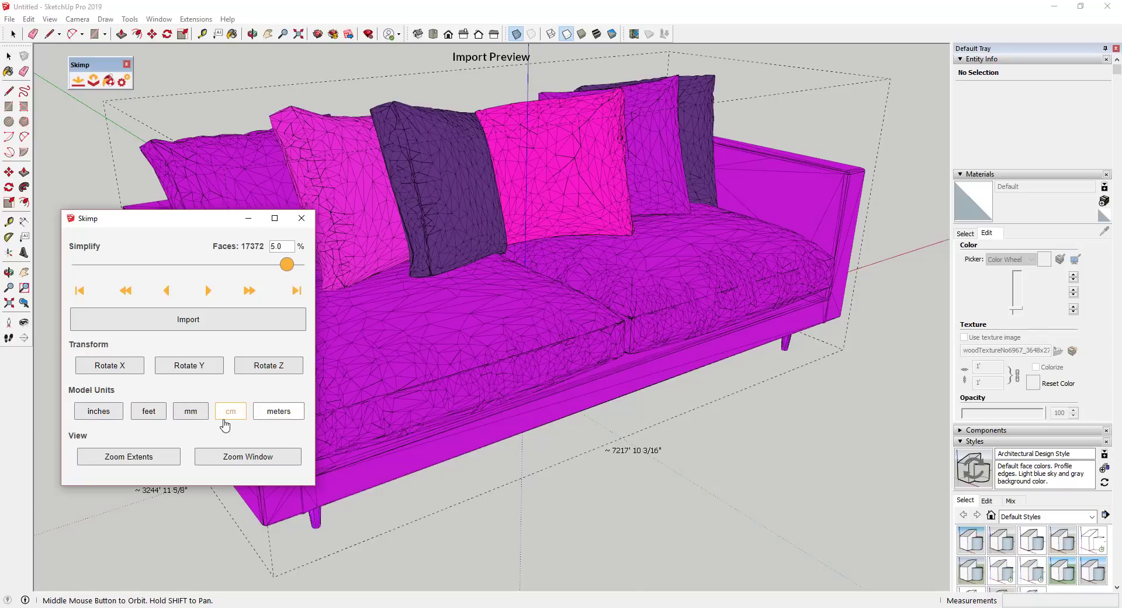
{"action": "left_click", "coordinate": [190, 413]}
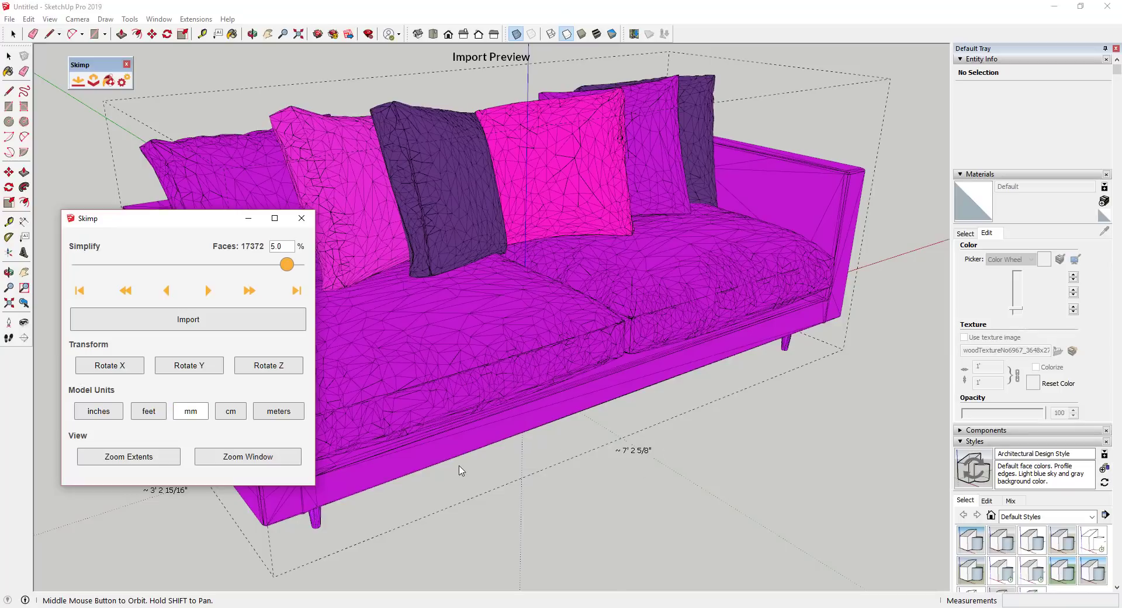
{"action": "left_click", "coordinate": [87, 411]}
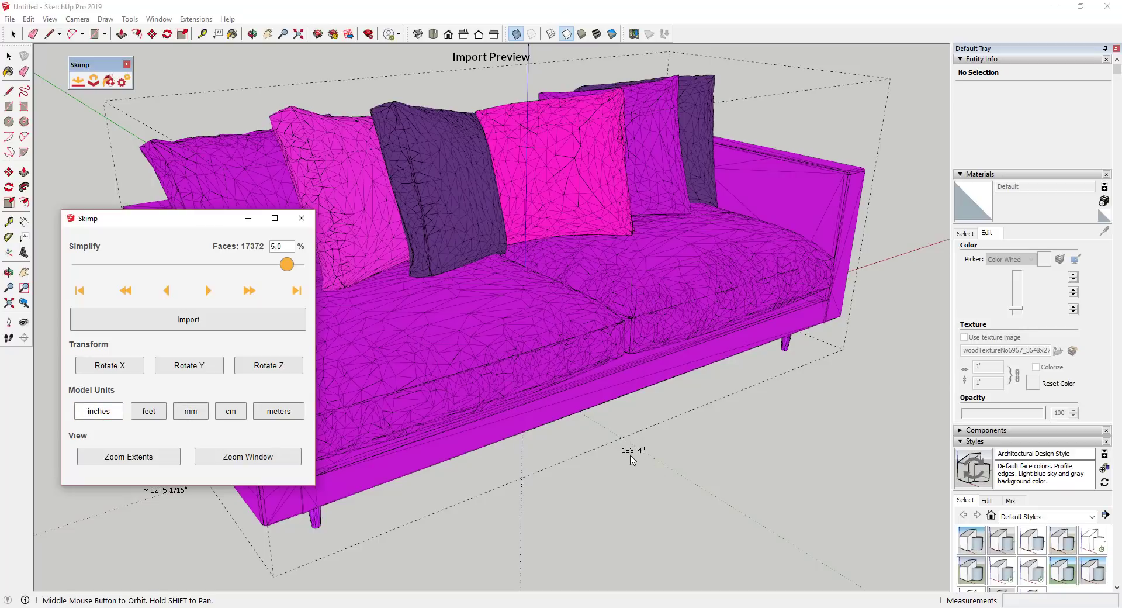
{"action": "left_click", "coordinate": [198, 412]}
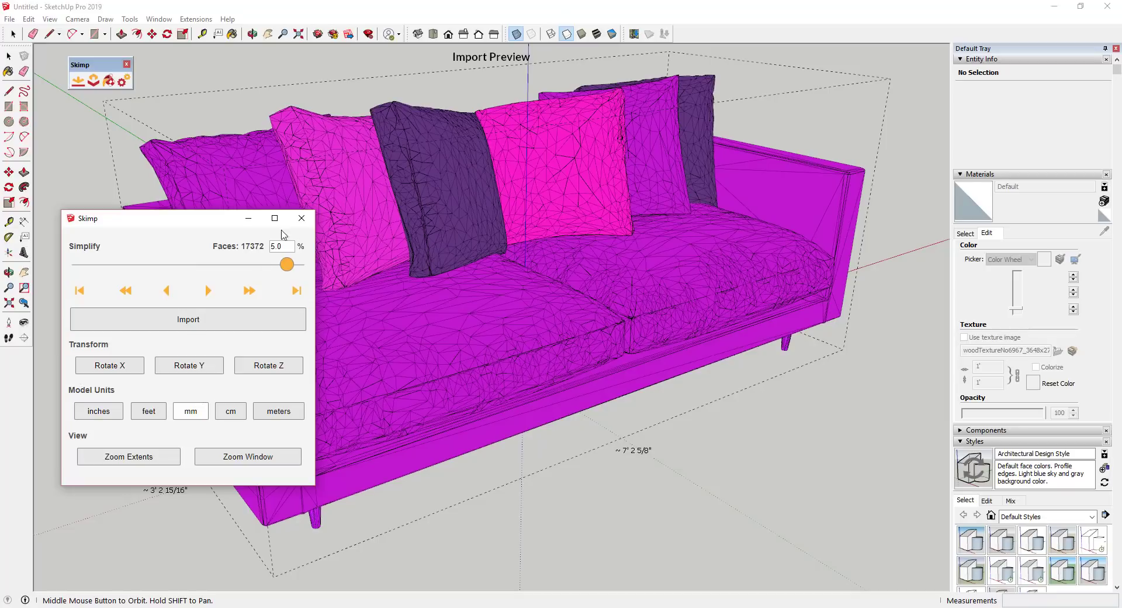
Review Skimp's import settings (Apply UV Texture, Maintain UVs, 40000 default face limit) and confirm with OK.
{"action": "left_click", "coordinate": [124, 82]}
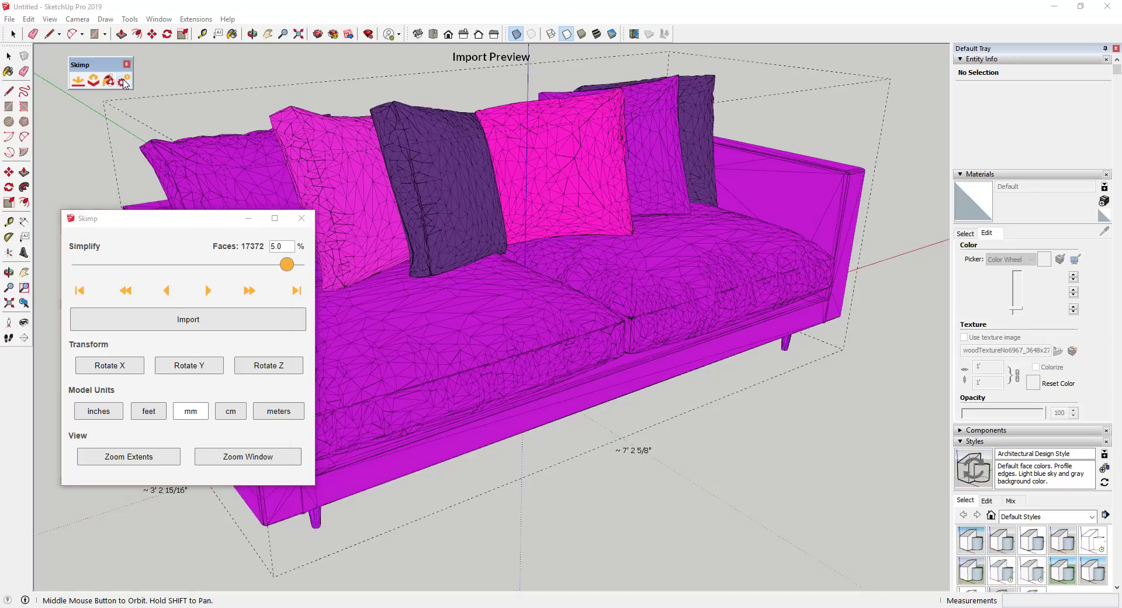
{"action": "left_click_drag", "start_coordinate": [131, 79], "coordinate": [166, 79]}
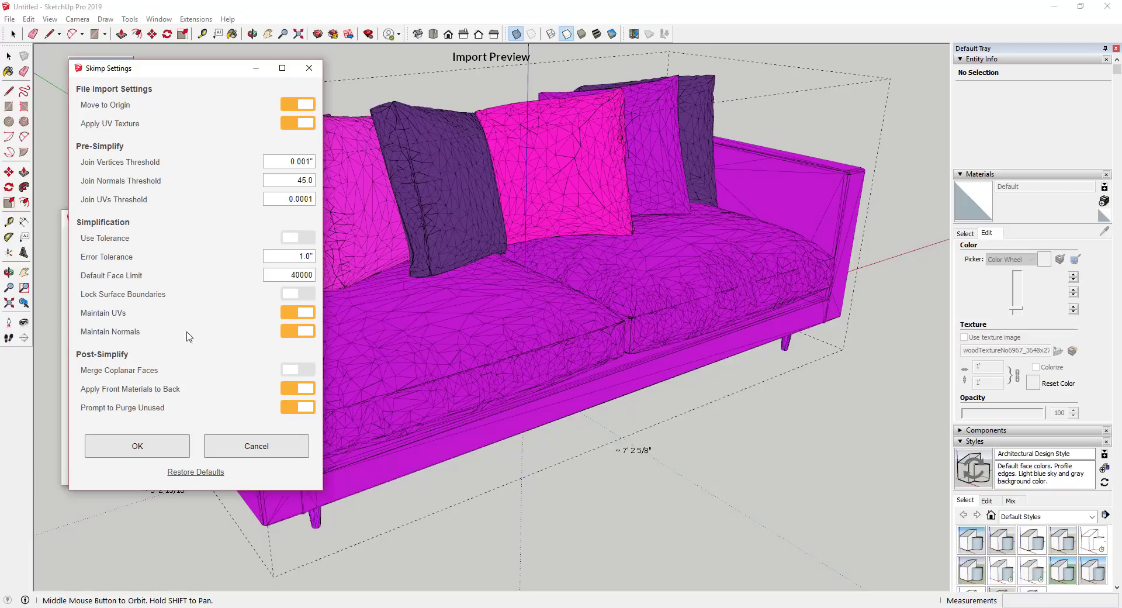
{"action": "left_click", "coordinate": [137, 446]}
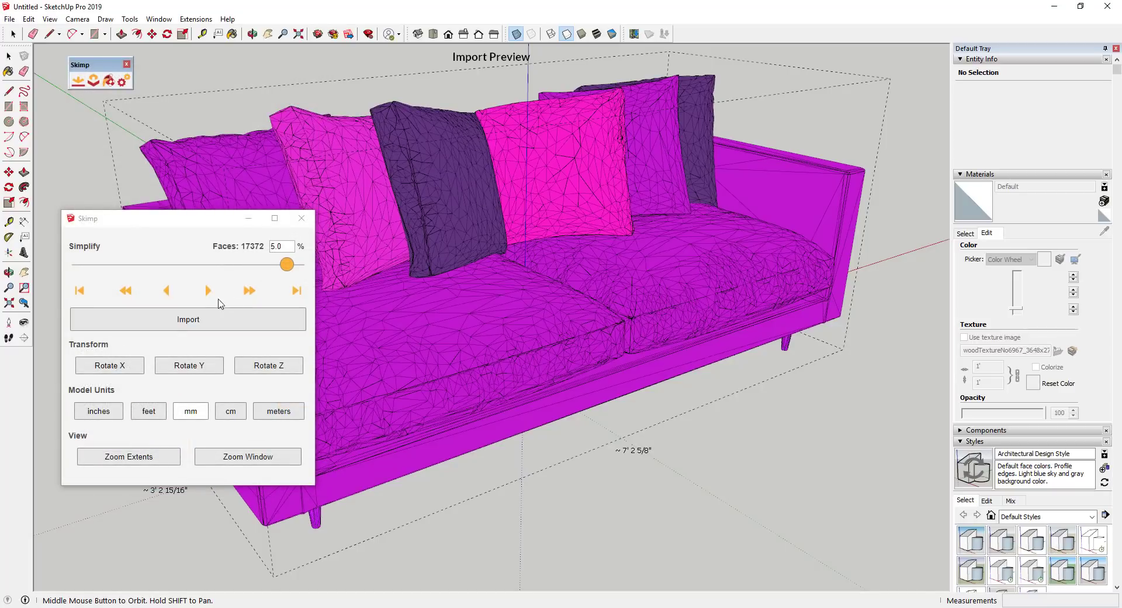
Import the 17372-face sofa, which arrives covered in a checkered UV test texture.
{"action": "left_click", "coordinate": [181, 317]}
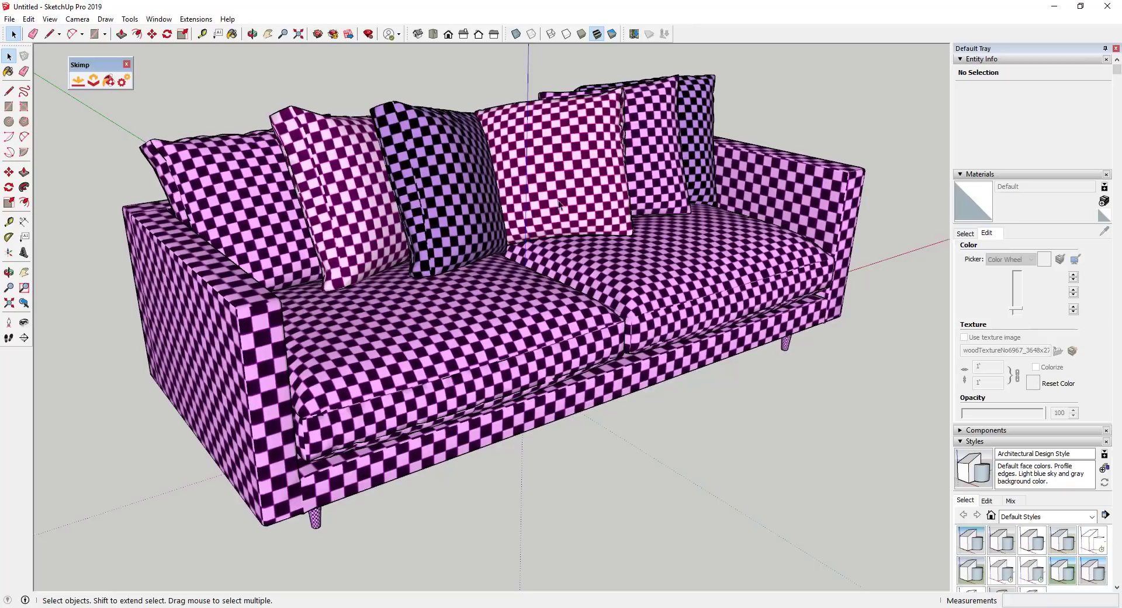
{"action": "middle_click_drag", "start_coordinate": [633, 238], "coordinate": [485, 366]}
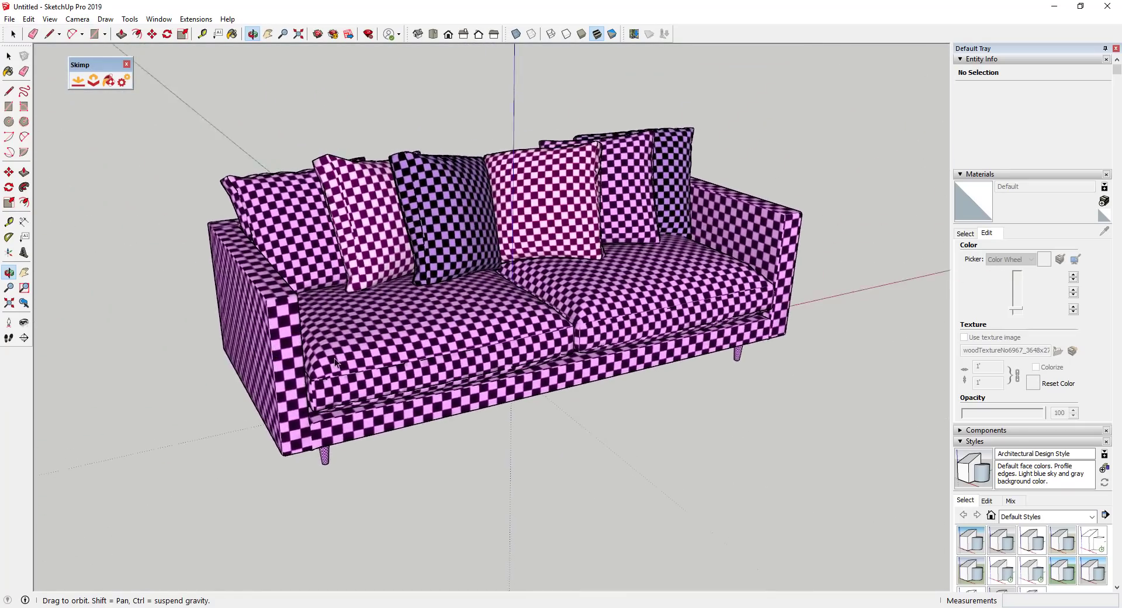
{"action": "scroll", "coordinate": [482, 369], "scroll_direction": "up", "scroll_amount": 6}
{"action": "scroll", "coordinate": [481, 368], "scroll_direction": "down", "scroll_amount": 6}
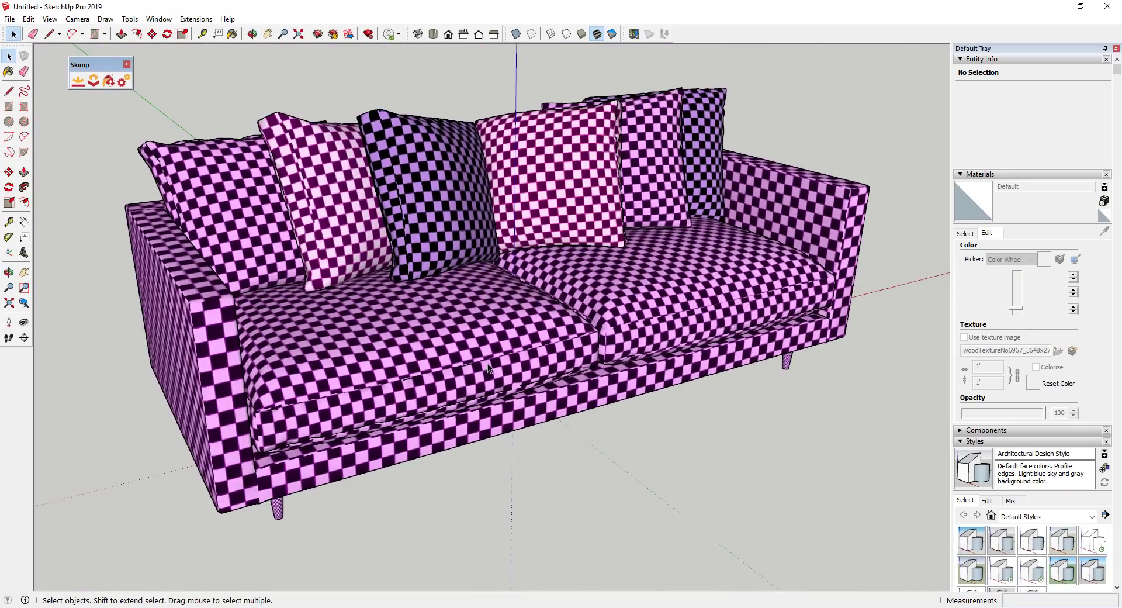
{"action": "middle_click_drag", "start_coordinate": [598, 281], "coordinate": [659, 255]}
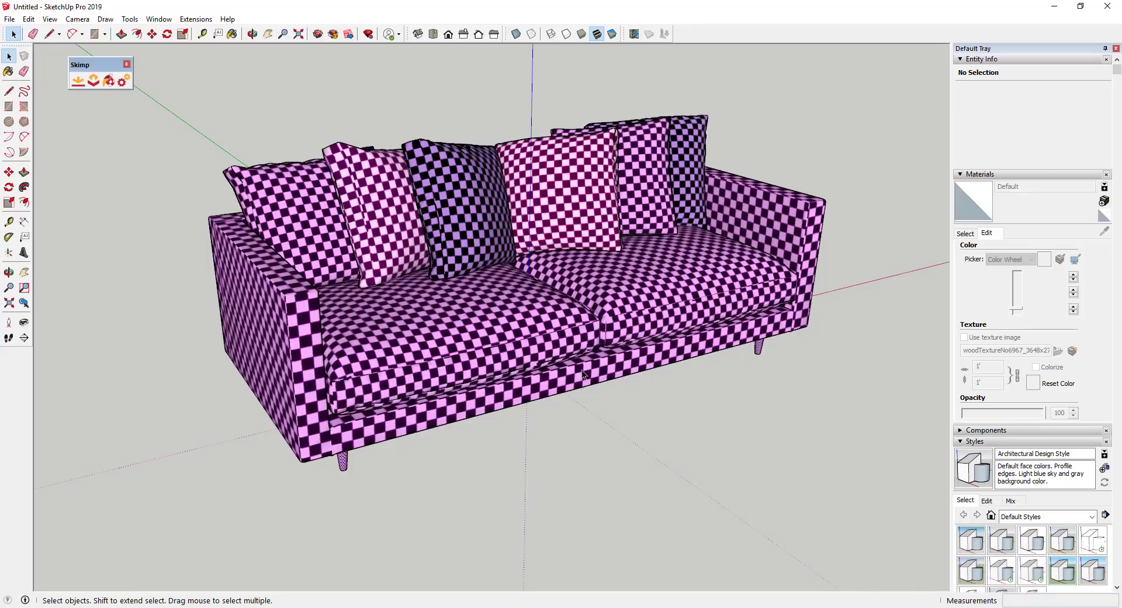
{"action": "scroll", "coordinate": [478, 255], "scroll_direction": "up", "scroll_amount": 4}
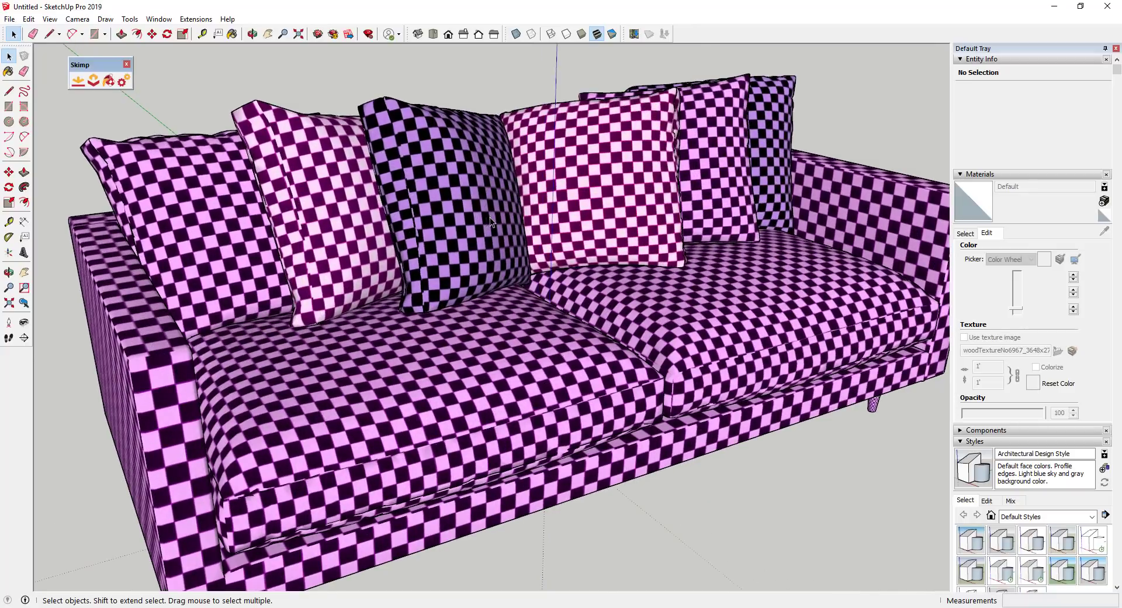
{"action": "scroll", "coordinate": [491, 217], "scroll_direction": "down", "scroll_amount": 3}
{"action": "scroll", "coordinate": [844, 135], "scroll_direction": "down", "scroll_amount": 1}
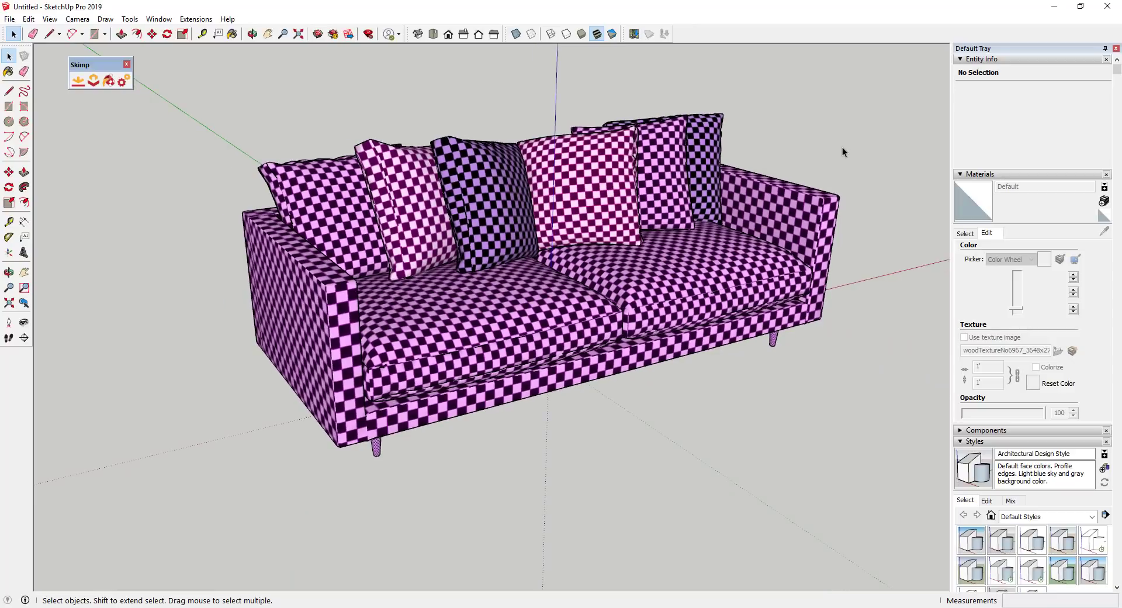
{"action": "scroll", "coordinate": [843, 146], "scroll_direction": "up", "scroll_amount": 1}
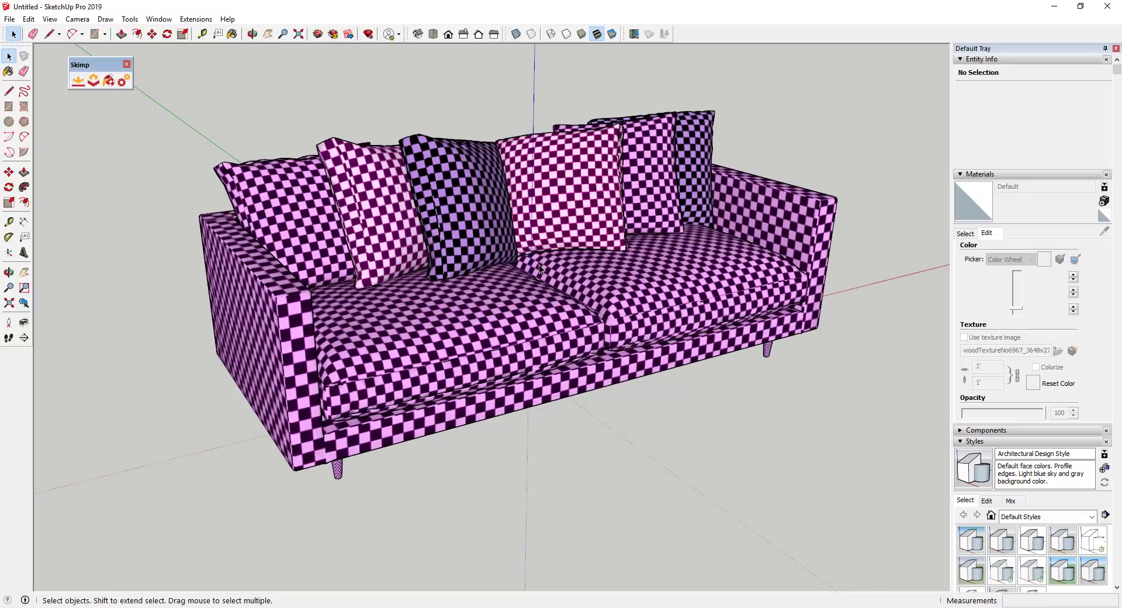
Activate the Replace Textures Tool from the Skimp toolbar.
{"action": "left_click", "coordinate": [109, 82]}
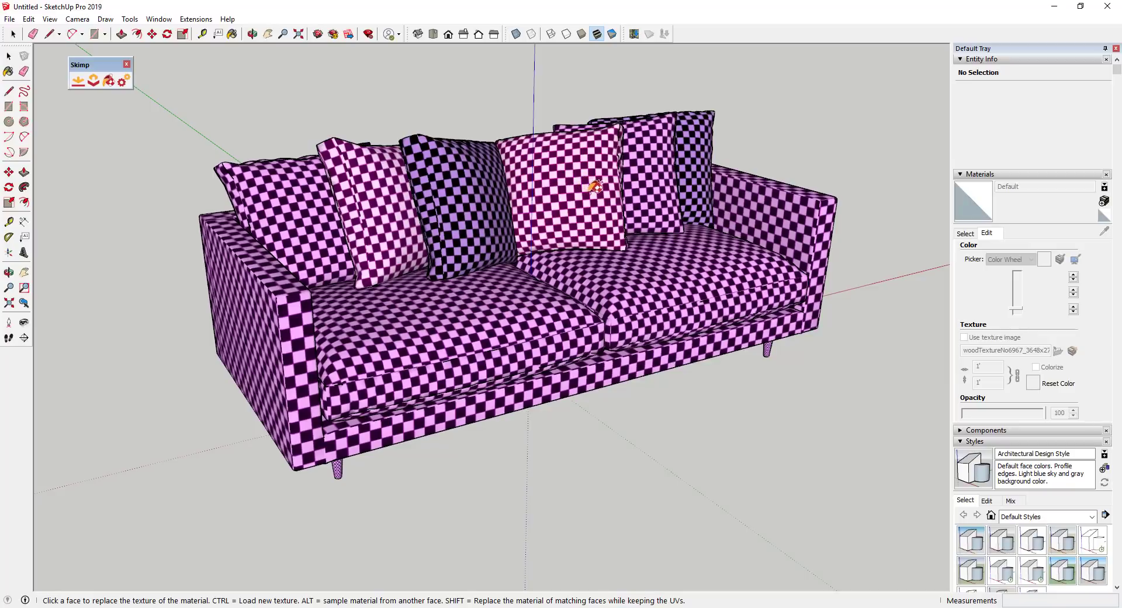
Pick sofa material '12' and browse the Texture folder's fabric swatches.
{"action": "left_click", "coordinate": [490, 322], "text": "ctrl"}
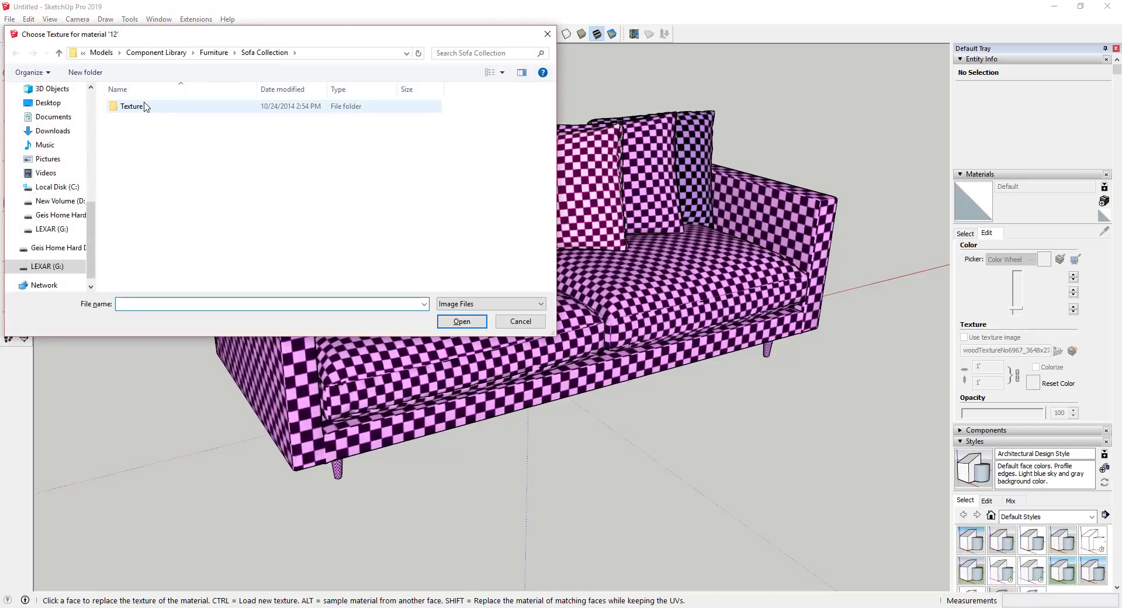
{"action": "double_click", "coordinate": [138, 107]}
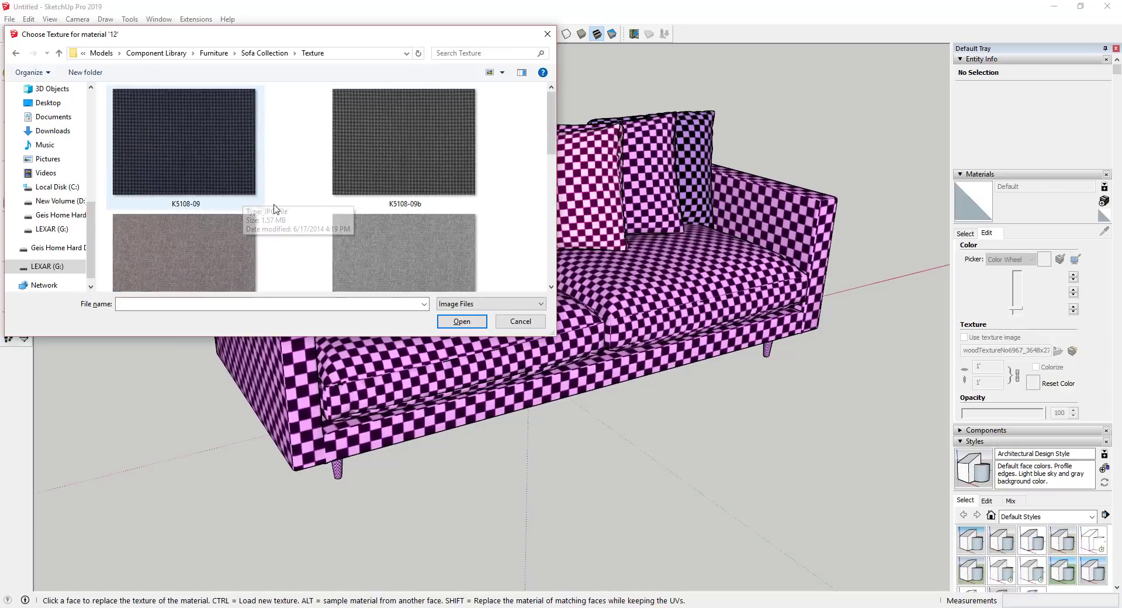
{"action": "mouse_move", "coordinate": [331, 602]}
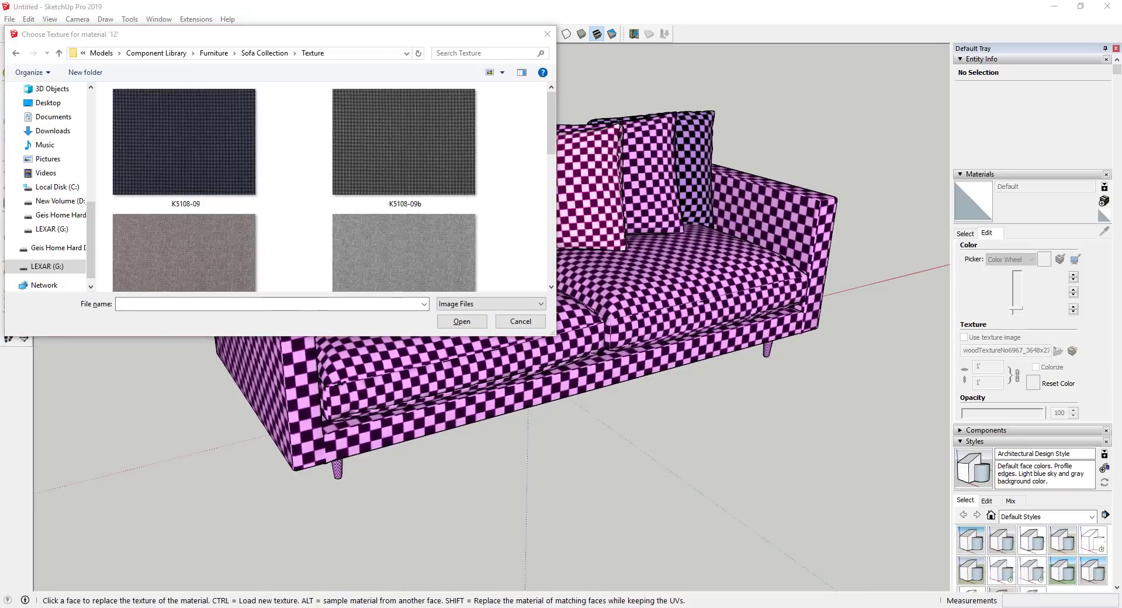
{"action": "scroll", "coordinate": [414, 189], "scroll_direction": "down", "scroll_amount": 1}
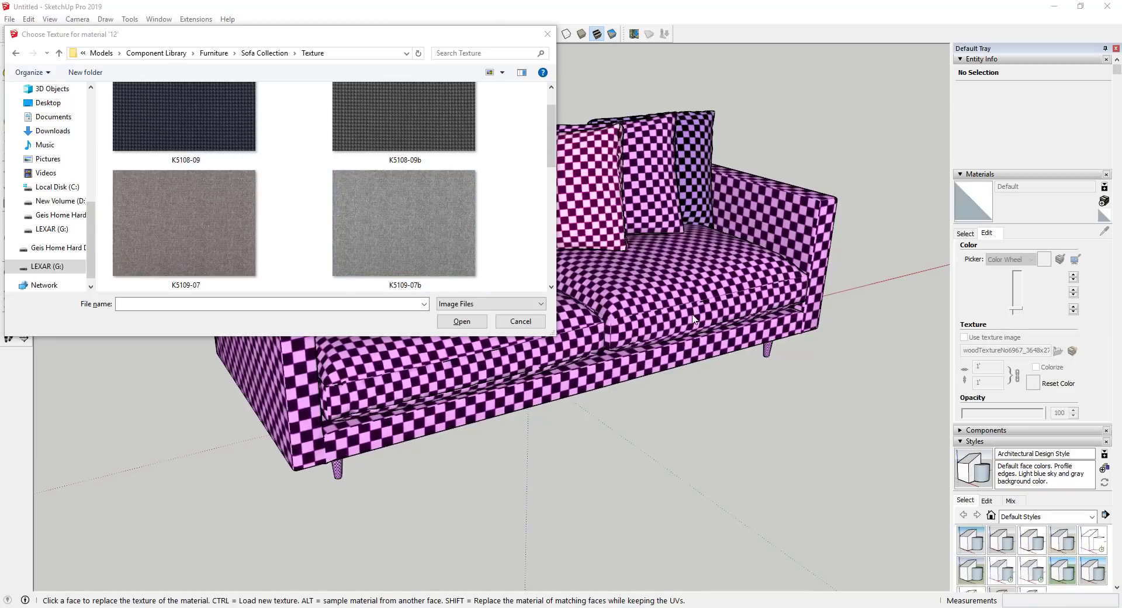
{"action": "scroll", "coordinate": [374, 228], "scroll_direction": "down", "scroll_amount": 2}
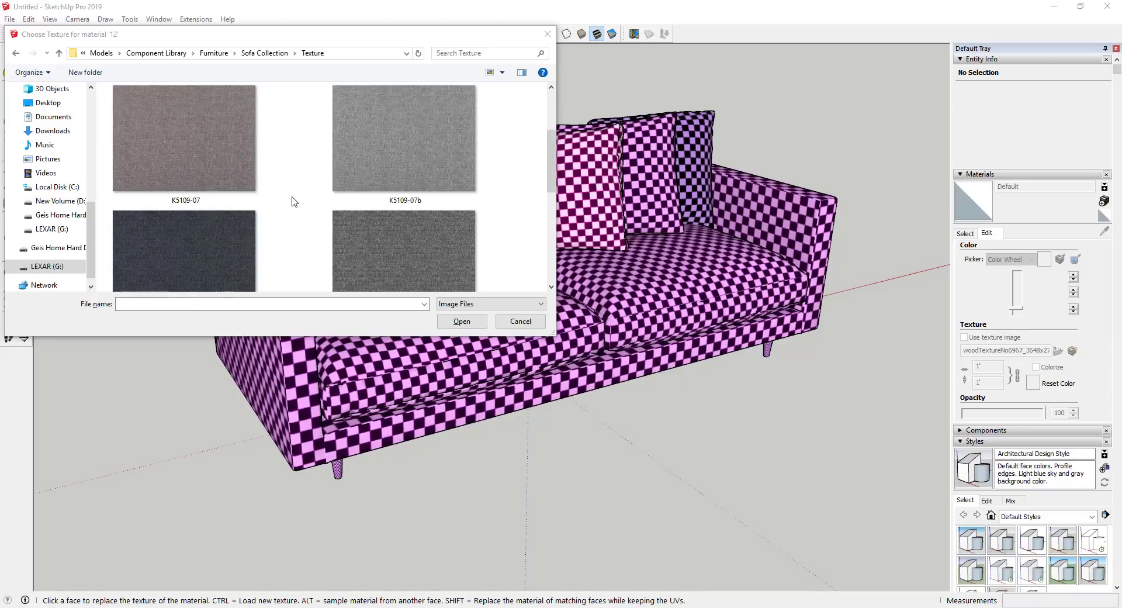
{"action": "scroll", "coordinate": [297, 196], "scroll_direction": "down", "scroll_amount": 3}
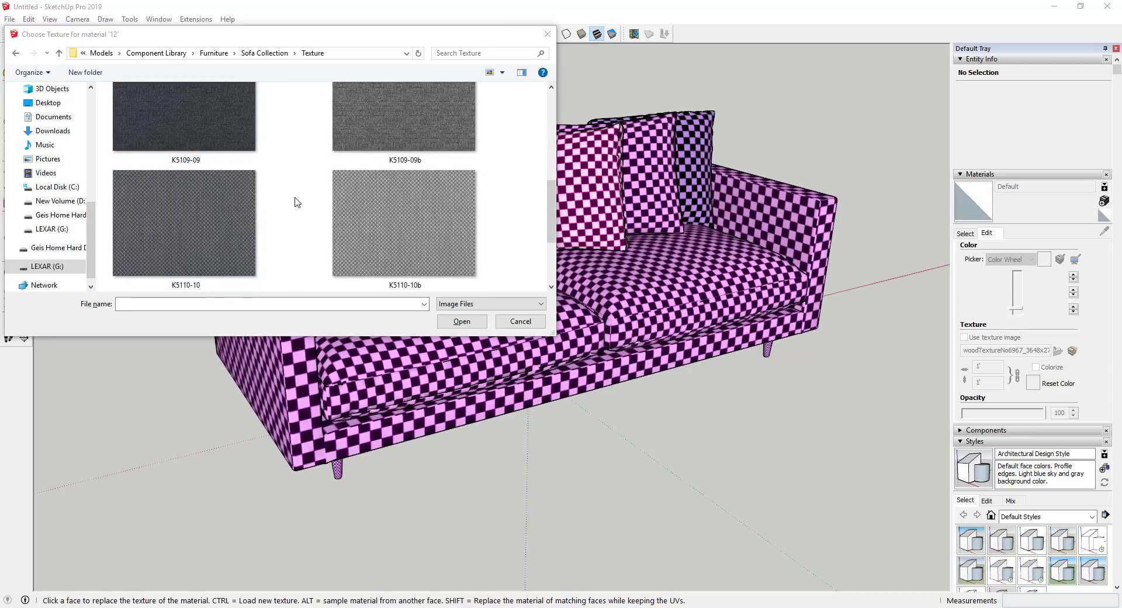
{"action": "scroll", "coordinate": [296, 199], "scroll_direction": "up", "scroll_amount": 3}
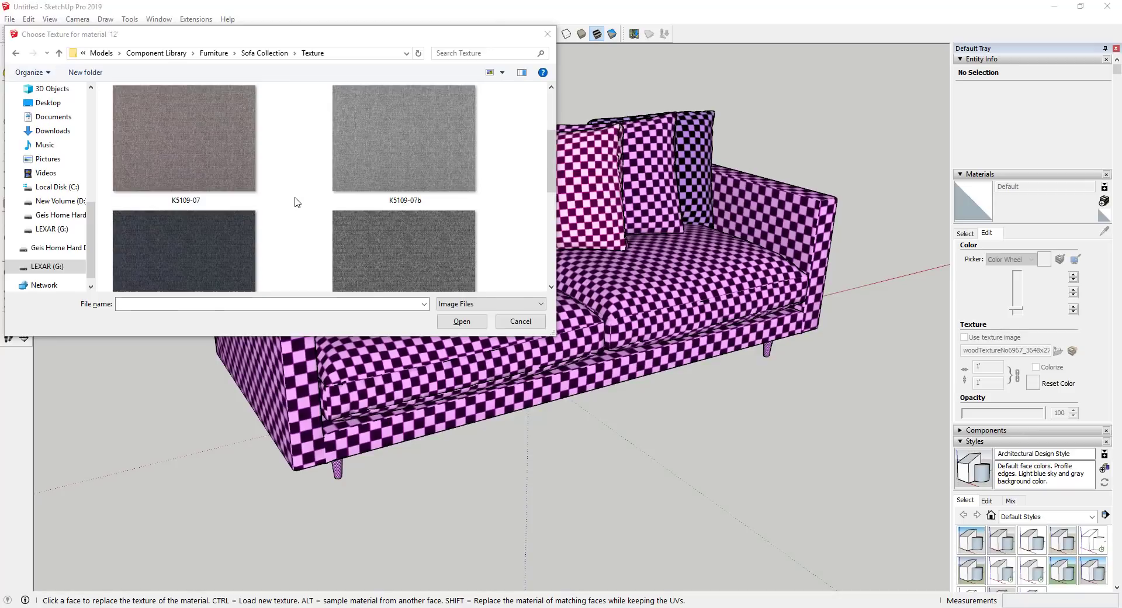
Apply the grey K5109-07b fabric to the sofa body.
{"action": "double_click", "coordinate": [429, 146]}
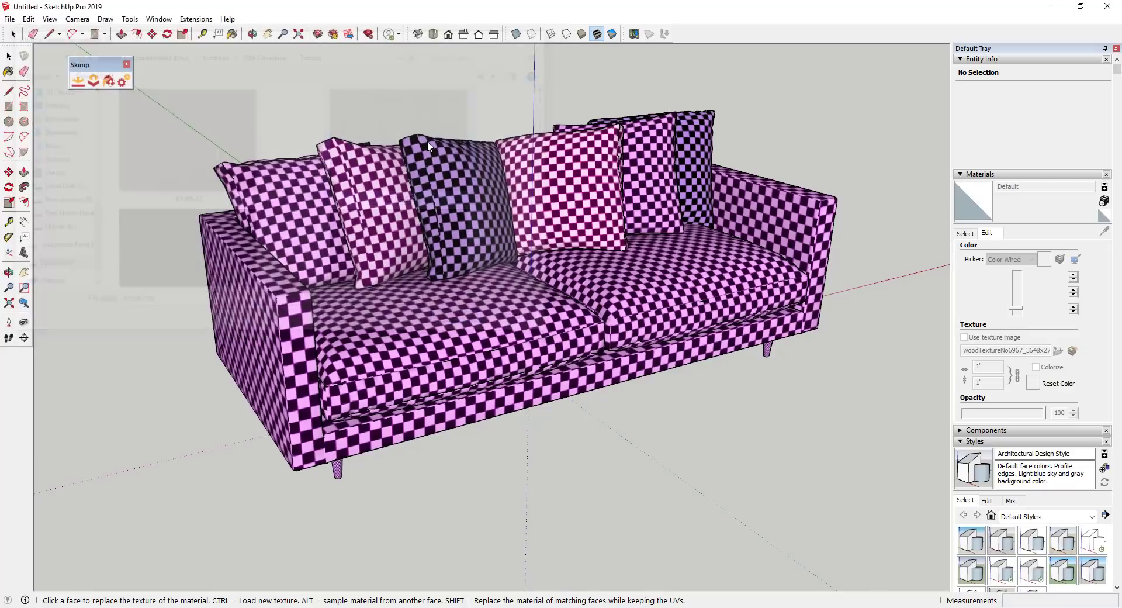
{"action": "scroll", "coordinate": [363, 368], "scroll_direction": "up", "scroll_amount": 5}
{"action": "scroll", "coordinate": [363, 368], "scroll_direction": "up", "scroll_amount": 3}
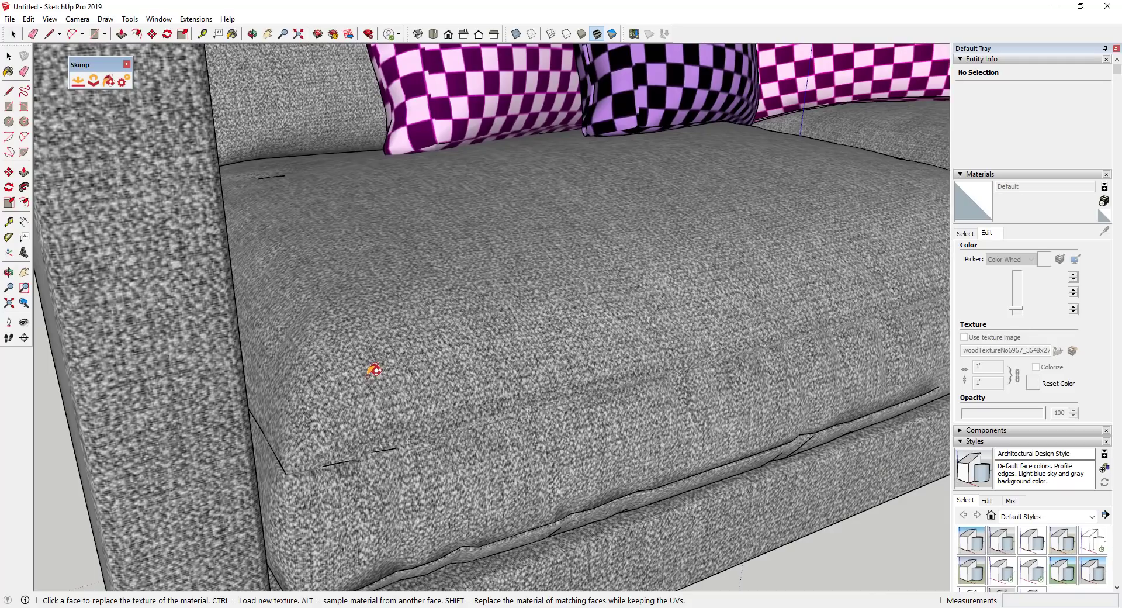
{"action": "middle_click_drag", "start_coordinate": [373, 370], "coordinate": [509, 323]}
{"action": "scroll", "coordinate": [510, 323], "scroll_direction": "down", "scroll_amount": 8}
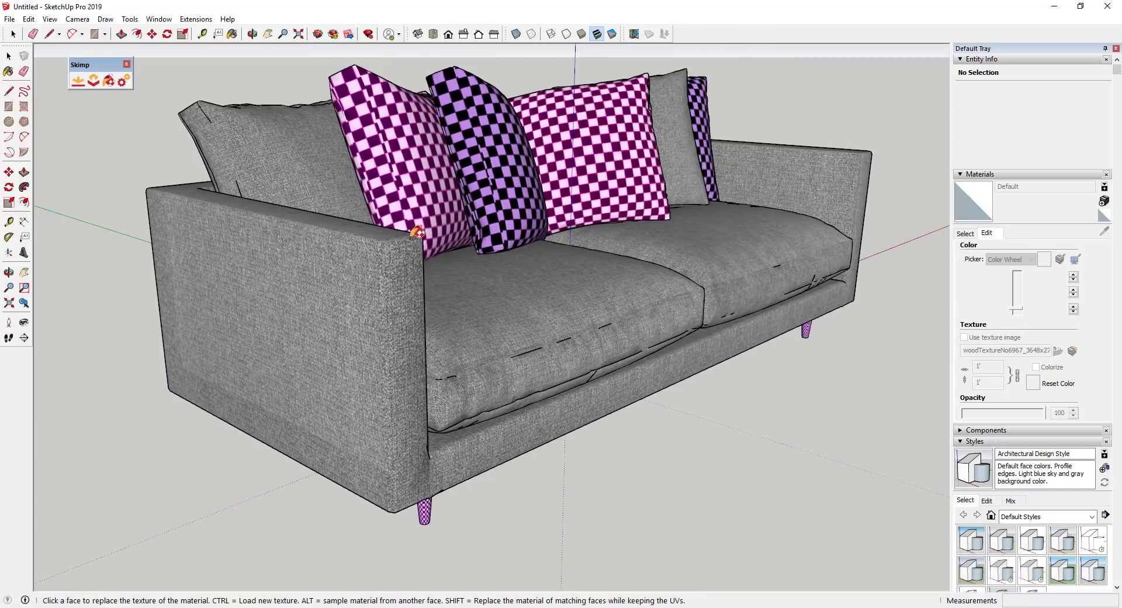
{"action": "mouse_move", "coordinate": [786, 243]}
{"action": "middle_mouse_down"}
{"action": "mouse_move", "coordinate": [407, 220]}
{"action": "mouse_move", "coordinate": [702, 245]}
{"action": "middle_mouse_up"}
{"action": "scroll", "coordinate": [408, 220], "scroll_direction": "down", "scroll_amount": 5}
Replace the left pillow's pink checker texture with the grey K5110-10b fabric.
{"action": "key", "text": "b"}
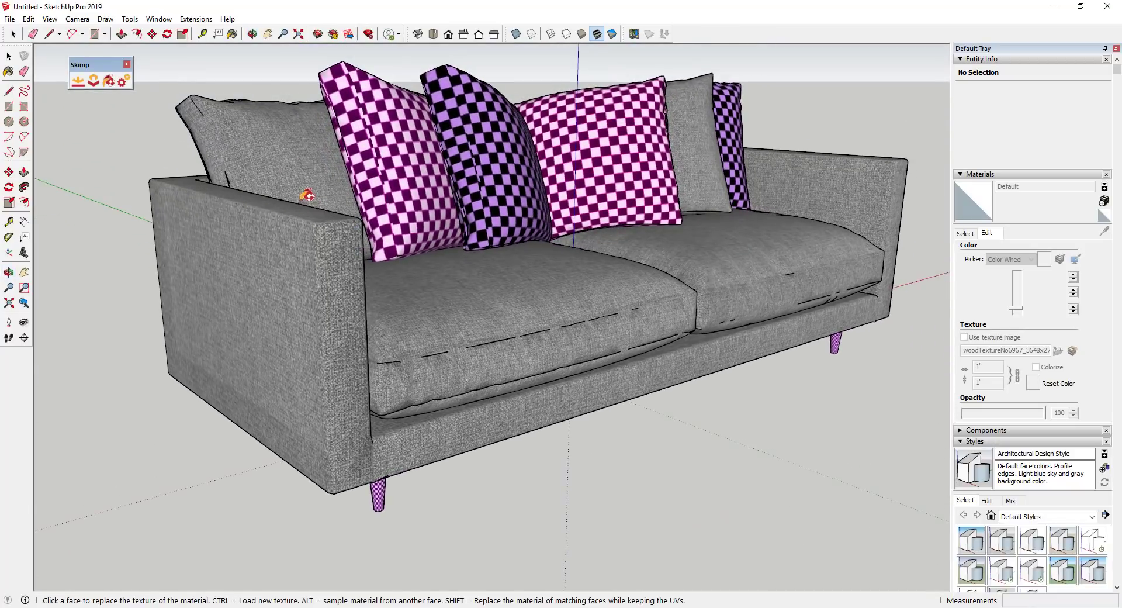
{"action": "scroll", "coordinate": [528, 121], "scroll_direction": "up", "scroll_amount": 1}
{"action": "scroll", "coordinate": [400, 190], "scroll_direction": "up", "scroll_amount": 1}
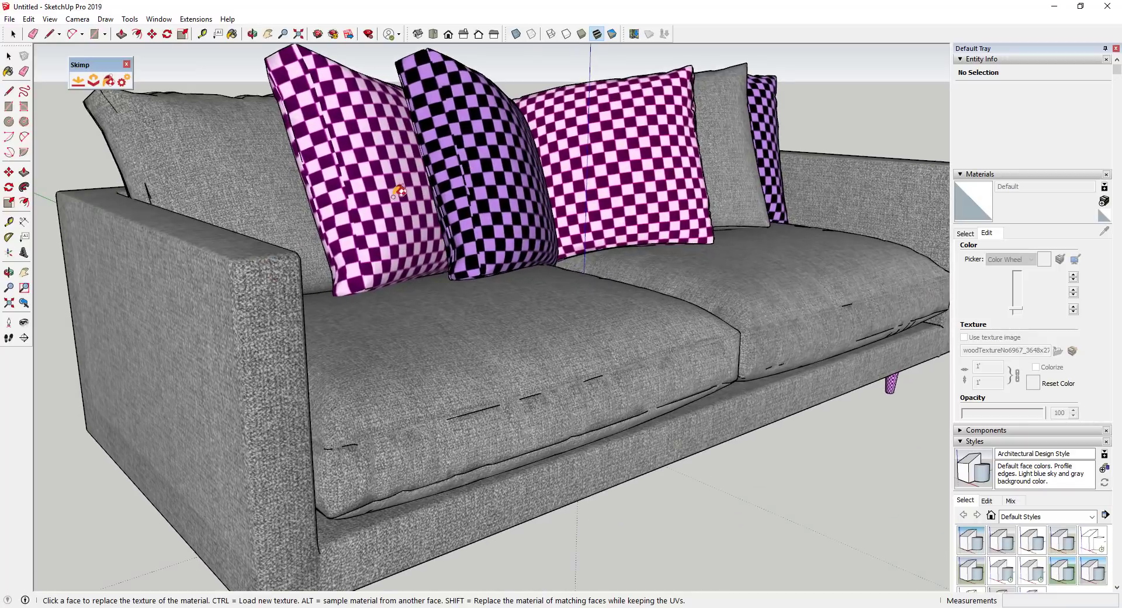
{"action": "scroll", "coordinate": [546, 145], "scroll_direction": "down", "scroll_amount": 3}
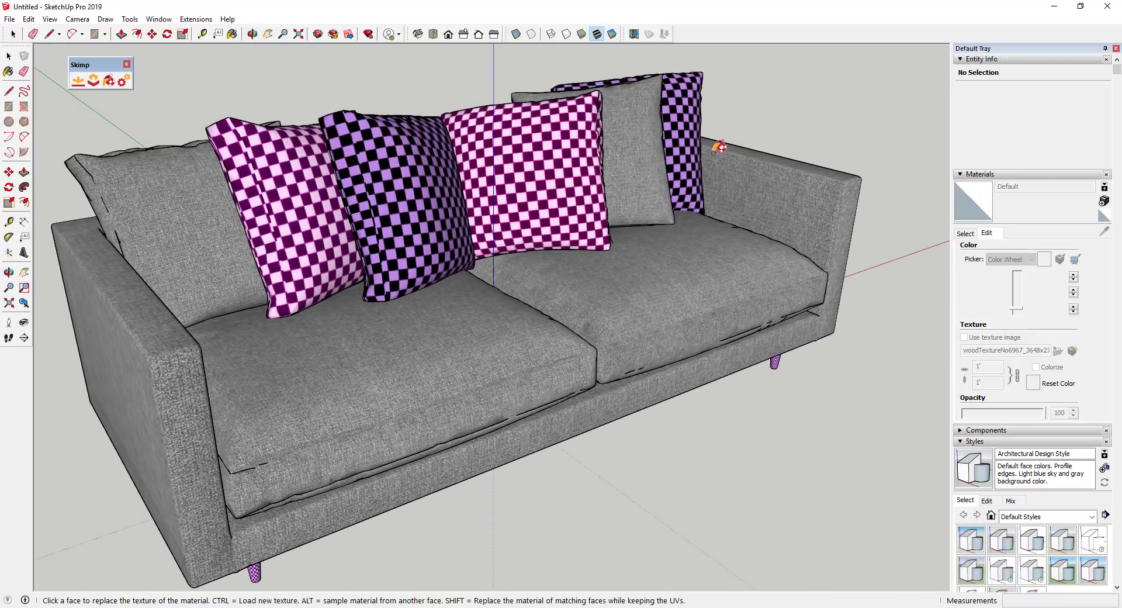
{"action": "scroll", "coordinate": [605, 191], "scroll_direction": "down", "scroll_amount": 2}
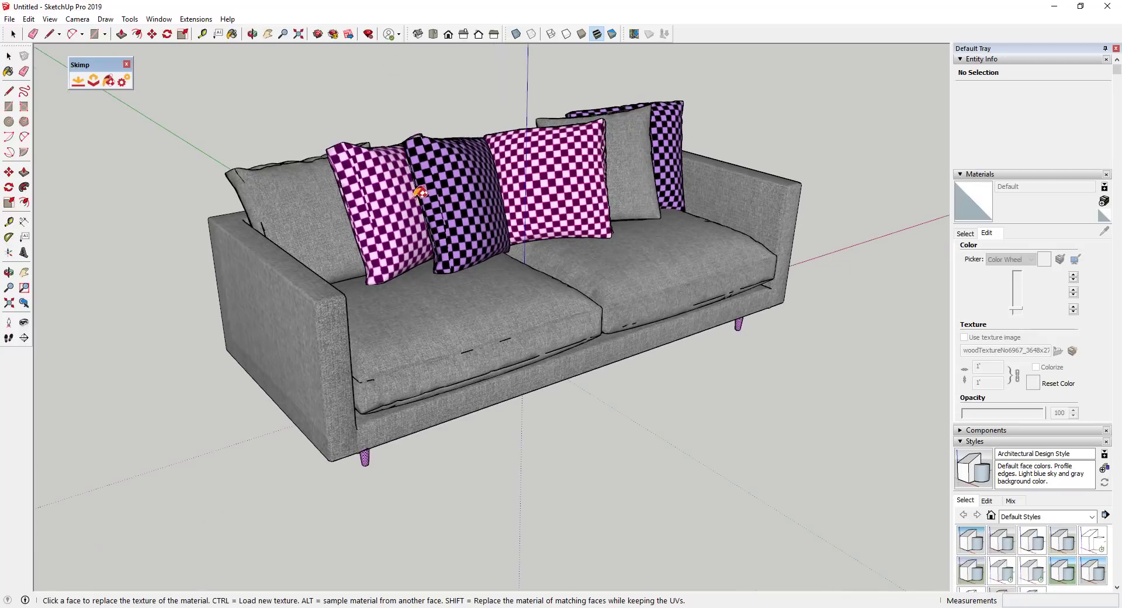
{"action": "left_click", "coordinate": [397, 188], "text": "ctrl"}
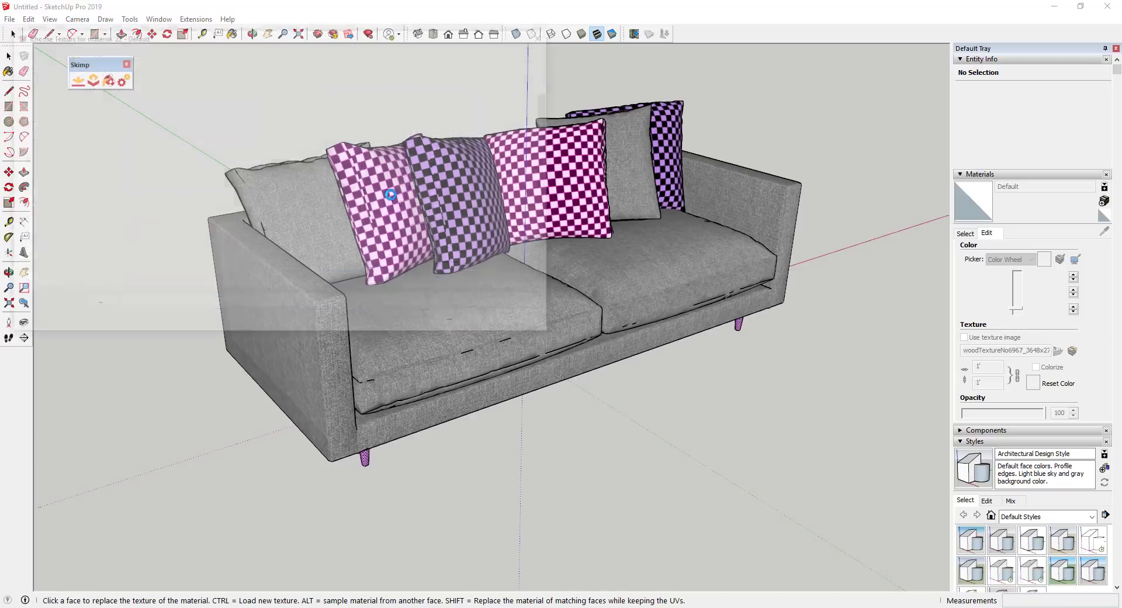
{"action": "scroll", "coordinate": [461, 160], "scroll_direction": "down", "scroll_amount": 2}
{"action": "double_click", "coordinate": [396, 233]}
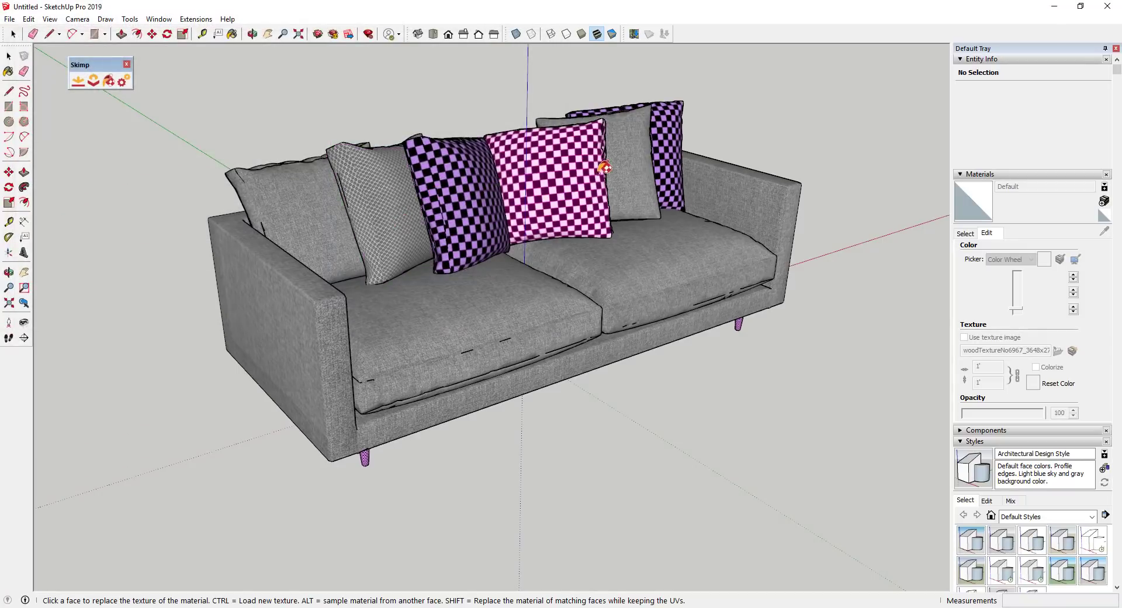
{"action": "scroll", "coordinate": [643, 181], "scroll_direction": "up", "scroll_amount": 1}
{"action": "middle_click_drag", "start_coordinate": [651, 187], "coordinate": [627, 212], "text": "shift"}
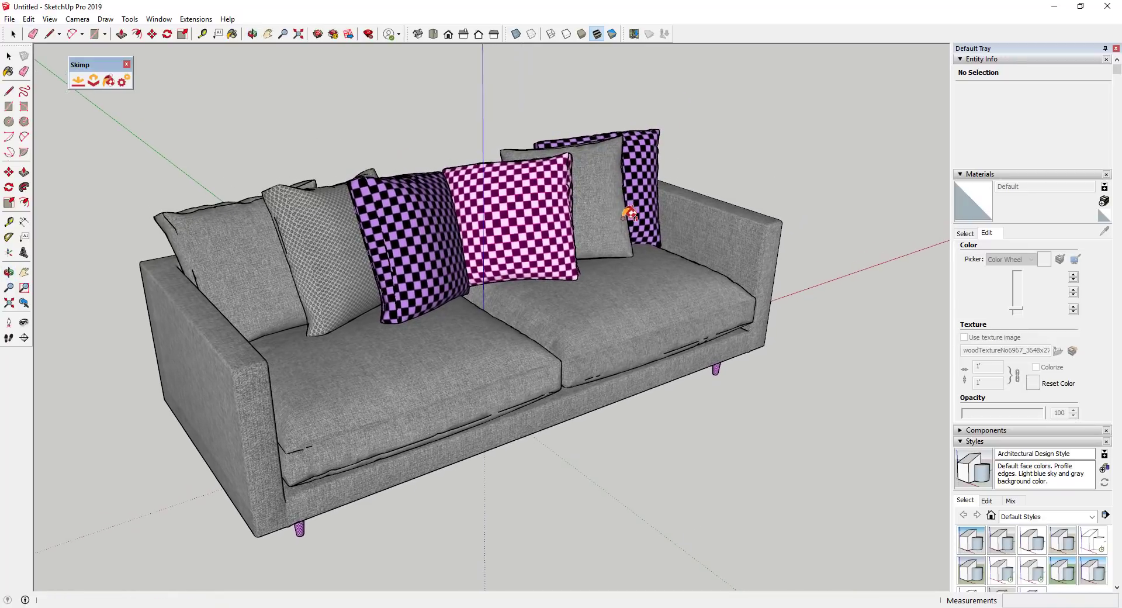
Retexture the pink pillow with K5108-09 and the purple checkered pillows with dark fabric.
{"action": "left_click", "coordinate": [526, 205]}
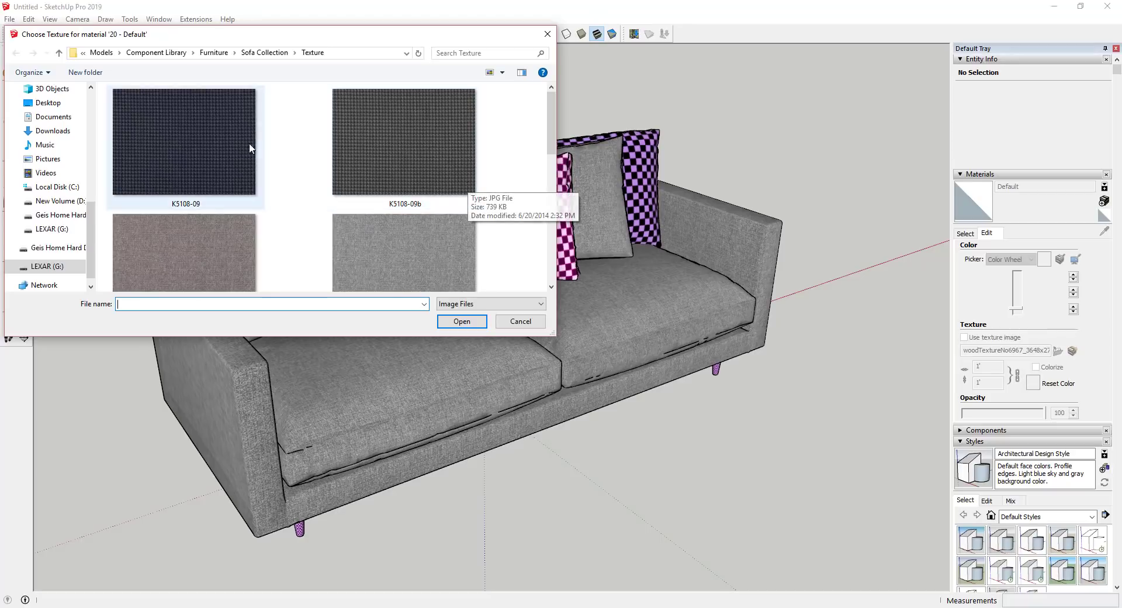
{"action": "left_click", "coordinate": [177, 129]}
{"action": "double_click", "coordinate": [177, 128]}
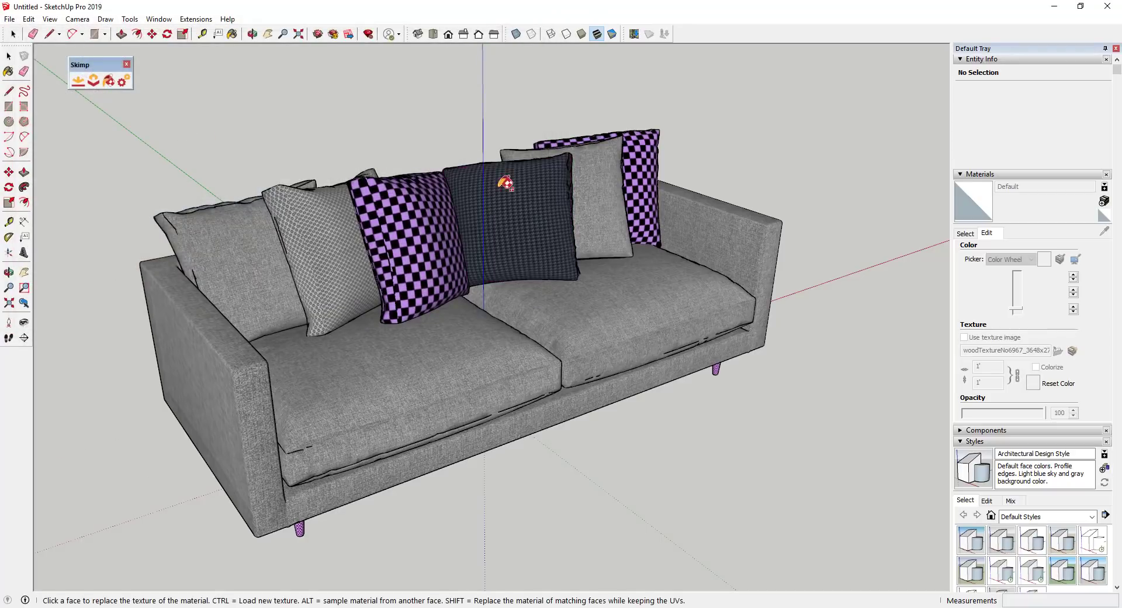
{"action": "left_click", "coordinate": [416, 227], "text": "ctrl"}
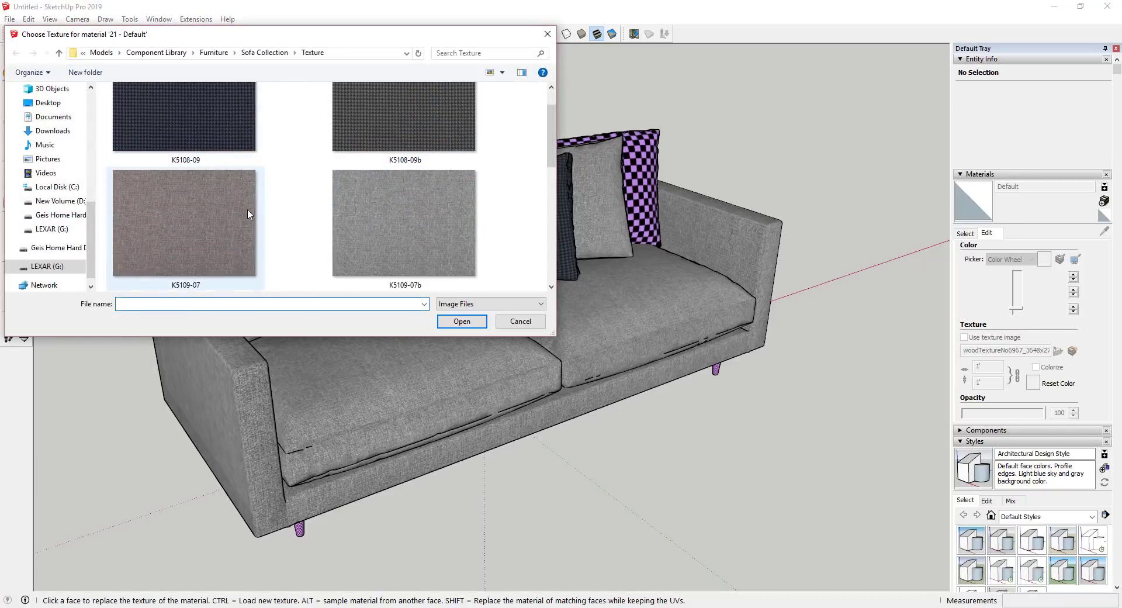
{"action": "double_click", "coordinate": [190, 130]}
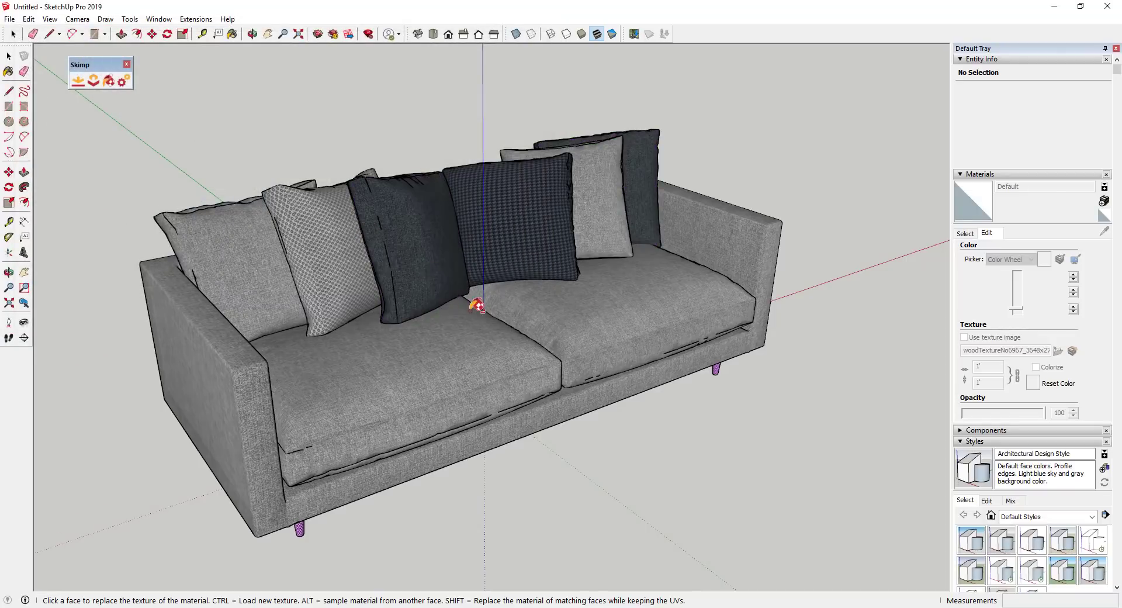
{"action": "middle_click_drag", "start_coordinate": [475, 308], "coordinate": [468, 248]}
{"action": "scroll", "coordinate": [450, 318], "scroll_direction": "up", "scroll_amount": 2}
{"action": "scroll", "coordinate": [282, 462], "scroll_direction": "up", "scroll_amount": 3}
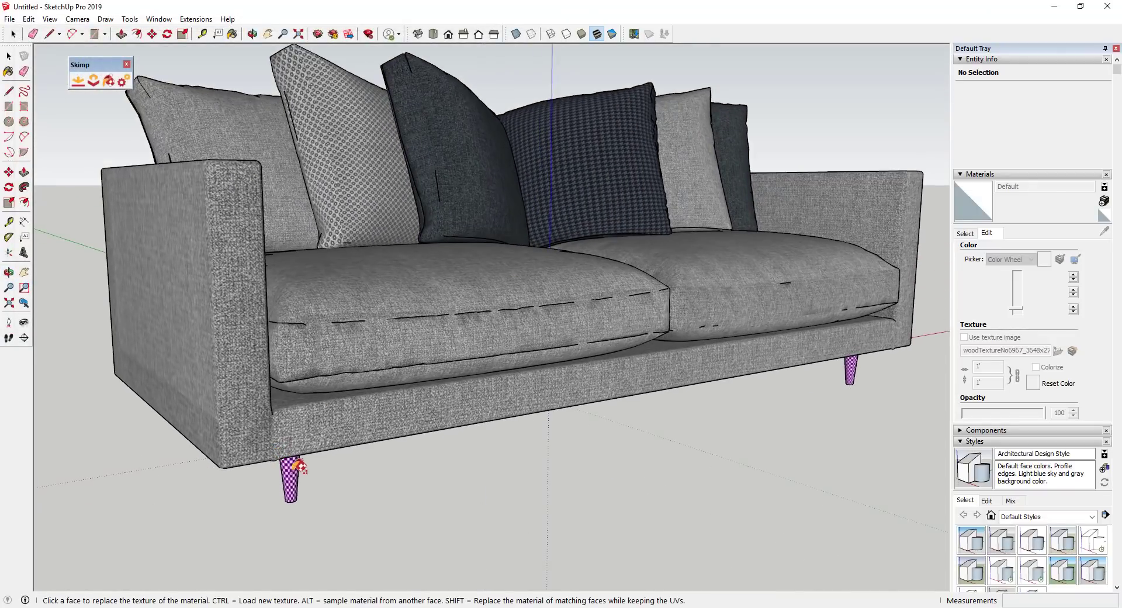
Give the sofa legs the dark woodTextureNo6967 wood finish.
{"action": "left_click", "coordinate": [286, 464], "text": "ctrl"}
{"action": "scroll", "coordinate": [315, 171], "scroll_direction": "down", "scroll_amount": 3}
{"action": "scroll", "coordinate": [313, 176], "scroll_direction": "down", "scroll_amount": 2}
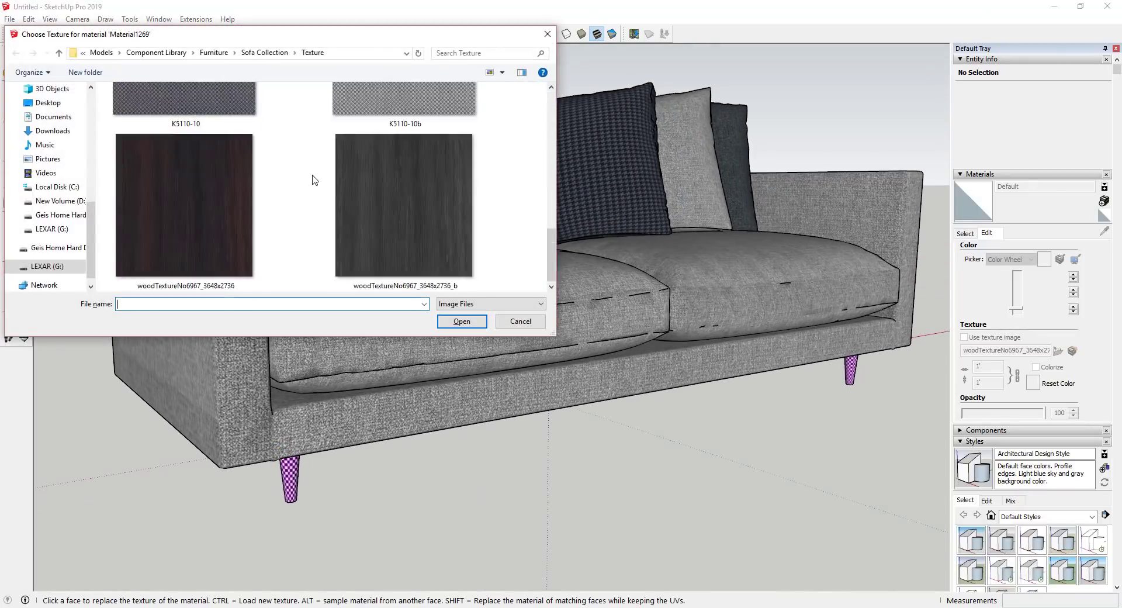
{"action": "double_click", "coordinate": [211, 208]}
{"action": "scroll", "coordinate": [308, 476], "scroll_direction": "up", "scroll_amount": 8}
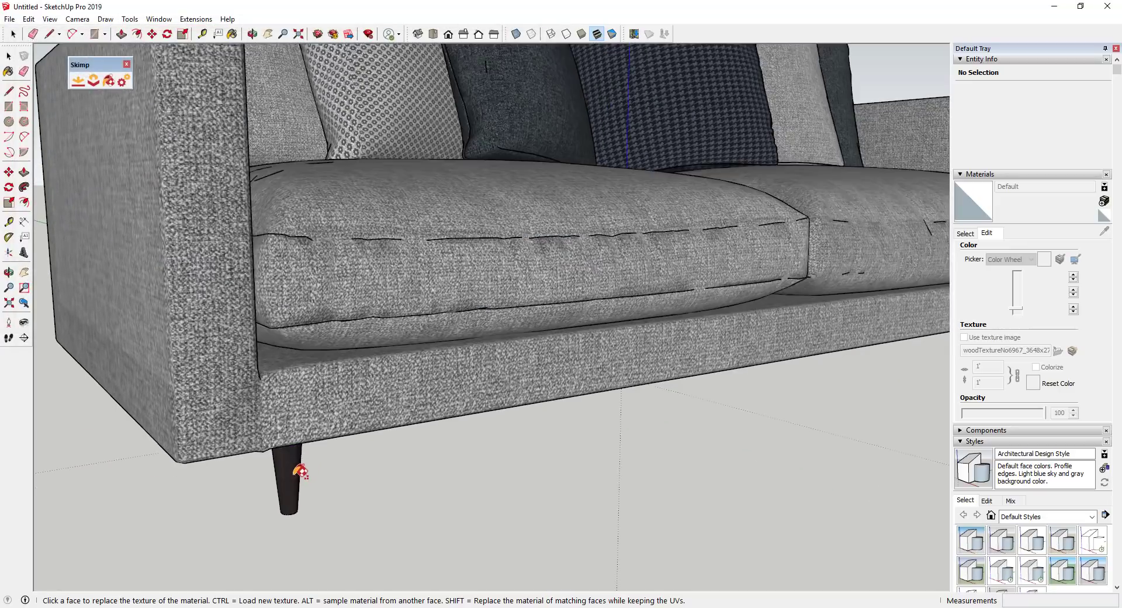
{"action": "scroll", "coordinate": [308, 444], "scroll_direction": "down", "scroll_amount": 10}
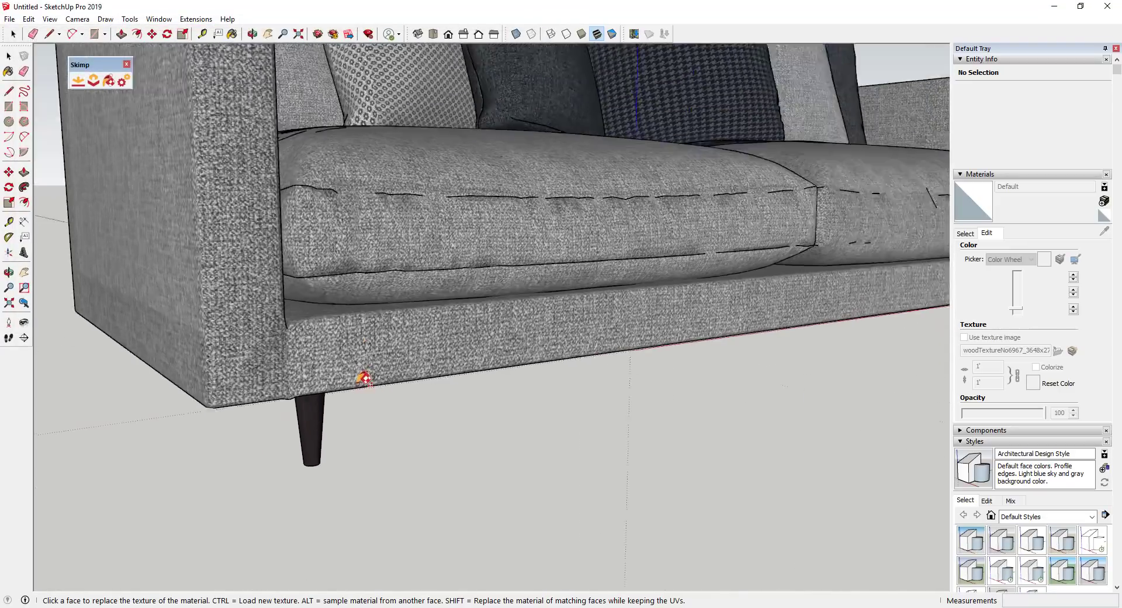
{"action": "mouse_move", "coordinate": [468, 253]}
{"action": "middle_mouse_down"}
{"action": "mouse_move", "coordinate": [664, 308]}
{"action": "mouse_move", "coordinate": [1073, 310]}
{"action": "mouse_move", "coordinate": [631, 325]}
{"action": "mouse_move", "coordinate": [526, 263]}
{"action": "middle_mouse_up"}
{"action": "key", "text": "b"}
{"action": "scroll", "coordinate": [489, 238], "scroll_direction": "up", "scroll_amount": 4}
Select the sofa component, show the Enscape toolbar, and start its real-time render.
{"action": "key", "text": "space"}
{"action": "scroll", "coordinate": [521, 209], "scroll_direction": "down", "scroll_amount": 3}
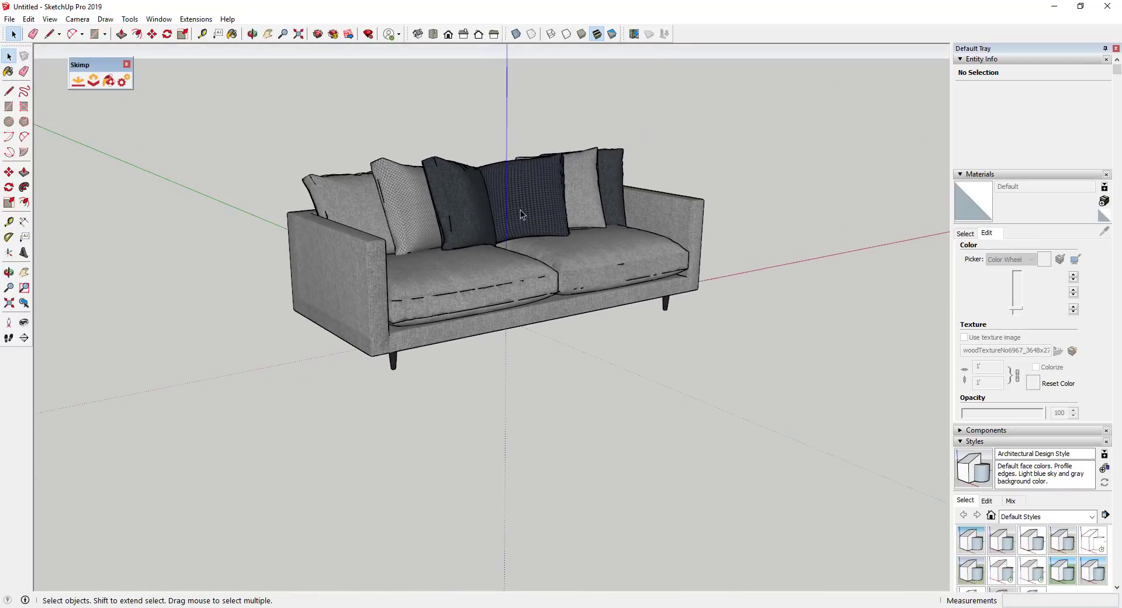
{"action": "left_click", "coordinate": [520, 208]}
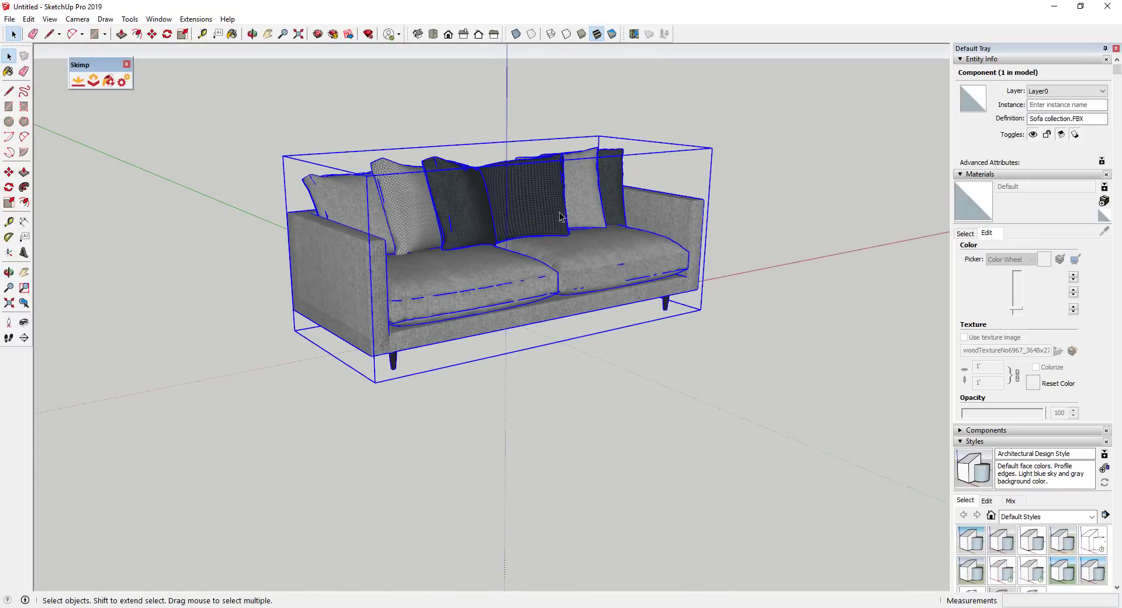
{"action": "scroll", "coordinate": [567, 204], "scroll_direction": "up", "scroll_amount": 2}
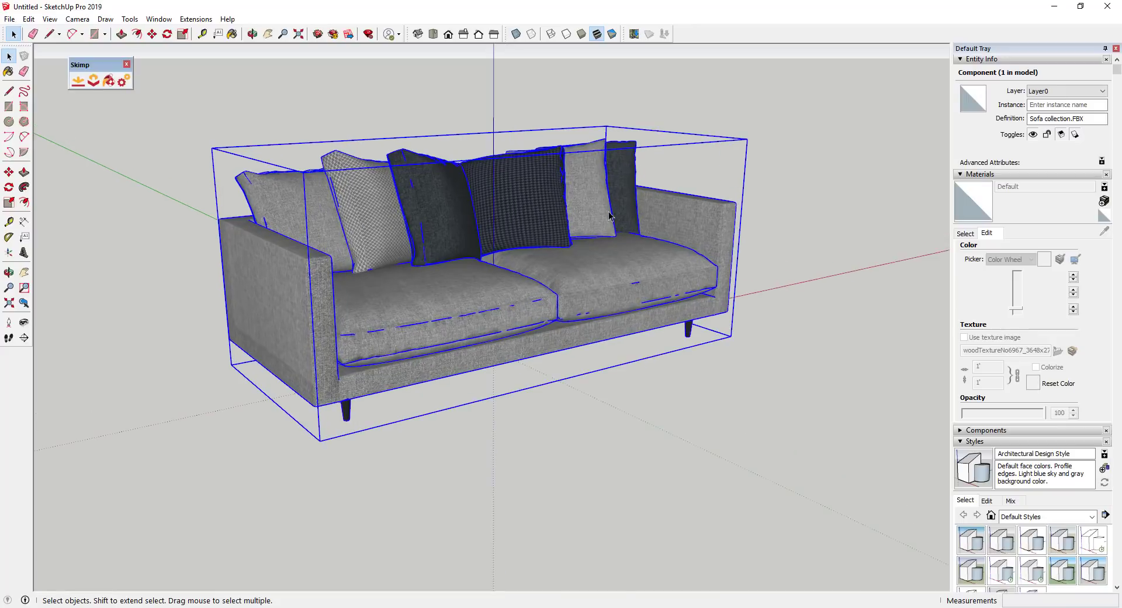
{"action": "middle_click_drag", "start_coordinate": [610, 217], "coordinate": [637, 192]}
{"action": "right_click", "coordinate": [712, 41]}
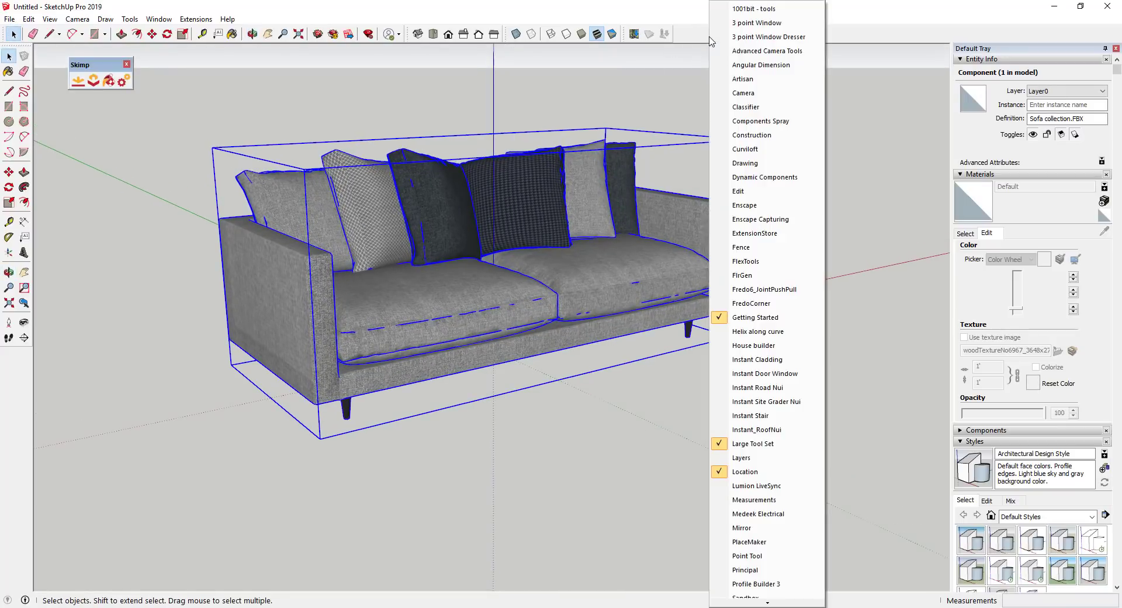
{"action": "left_click", "coordinate": [751, 212]}
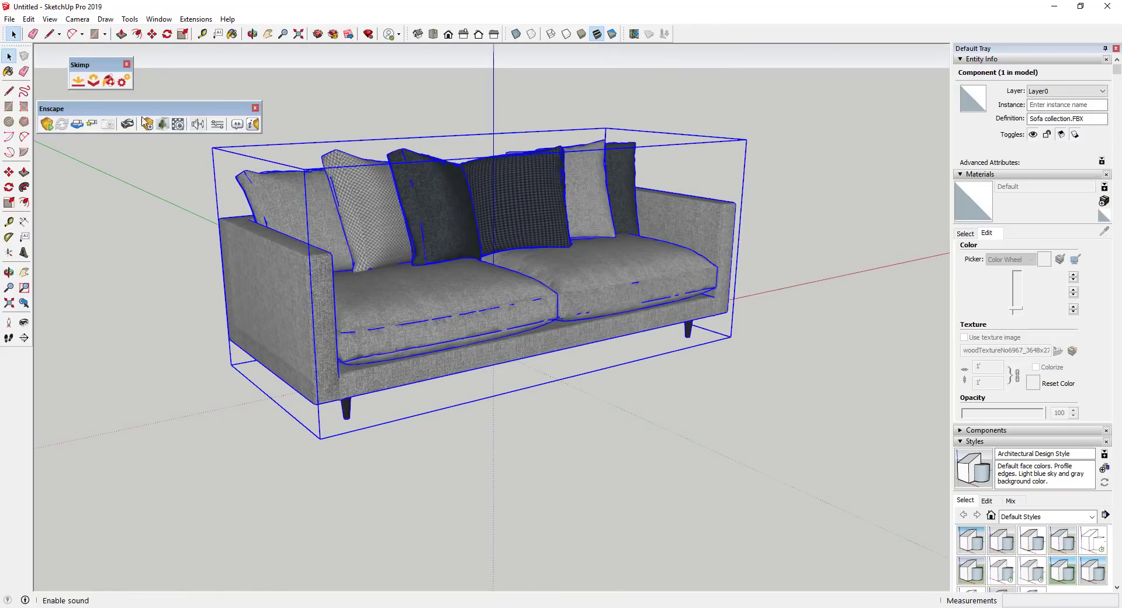
{"action": "left_click", "coordinate": [47, 124]}
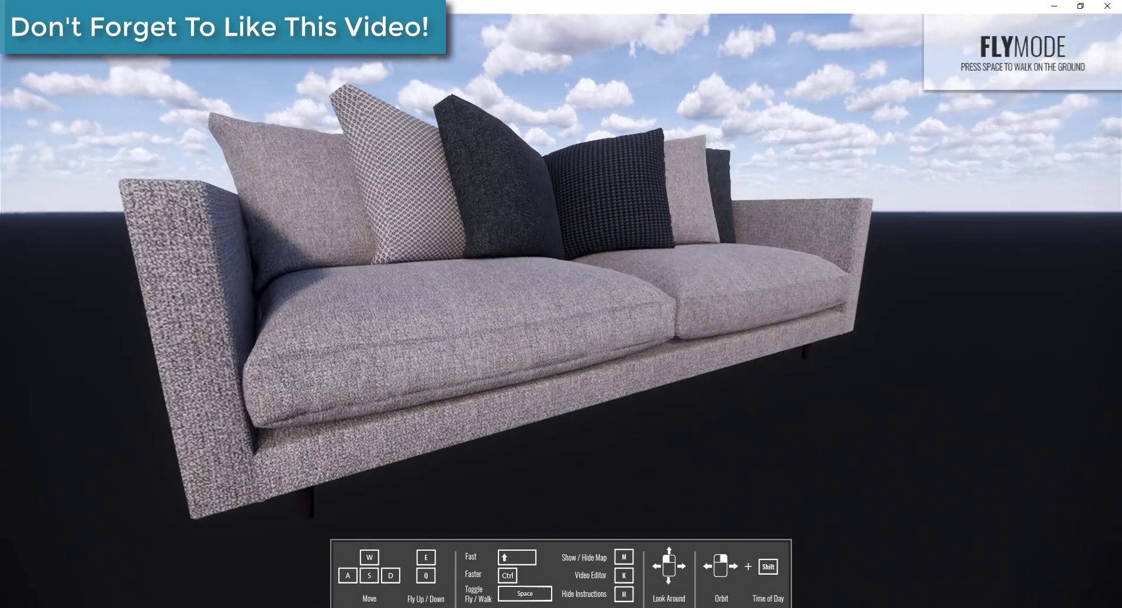
Move the Enscape camera back to see more of the sofa.
{"action": "key", "text": "s"}
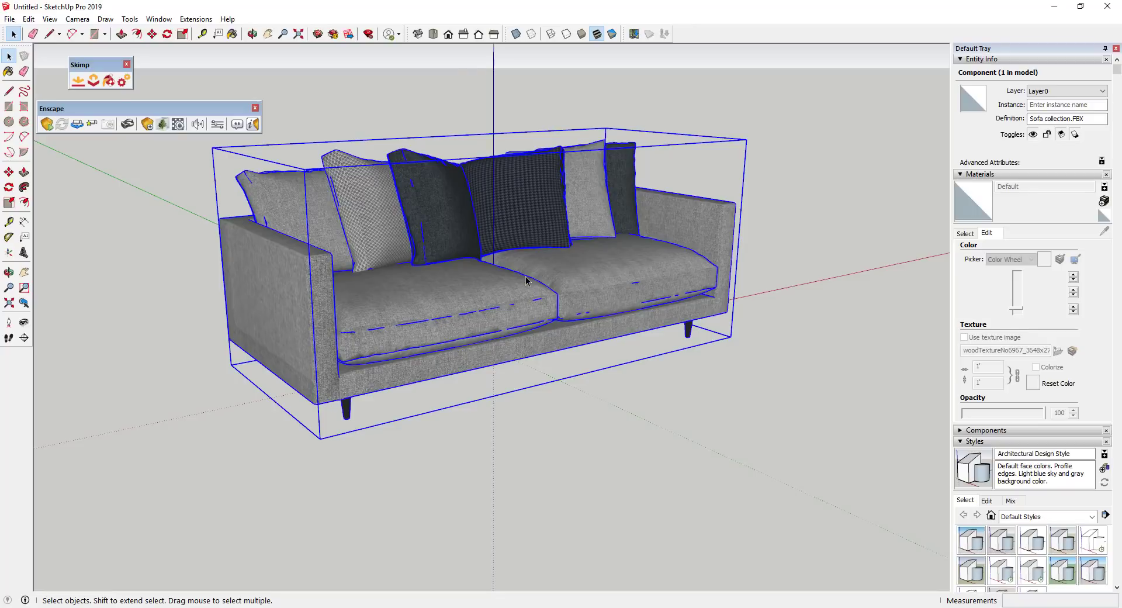
Save the sofa model under the file name SofaCollection.
{"action": "key", "text": "ctrl+s"}
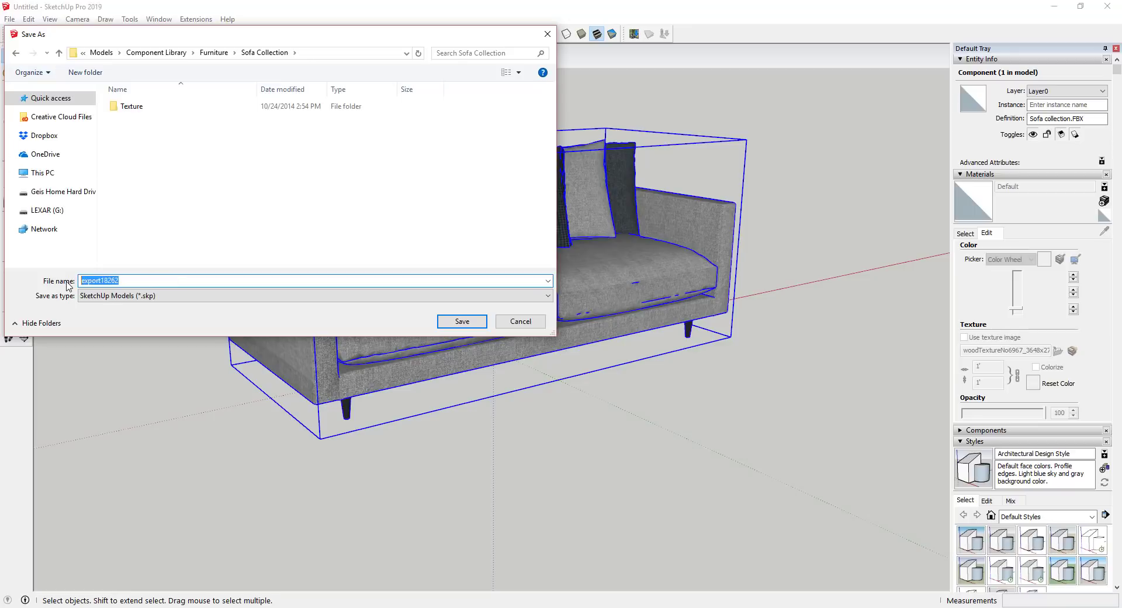
{"action": "type", "text": "SofaCollection"}
{"action": "key", "text": "Return"}
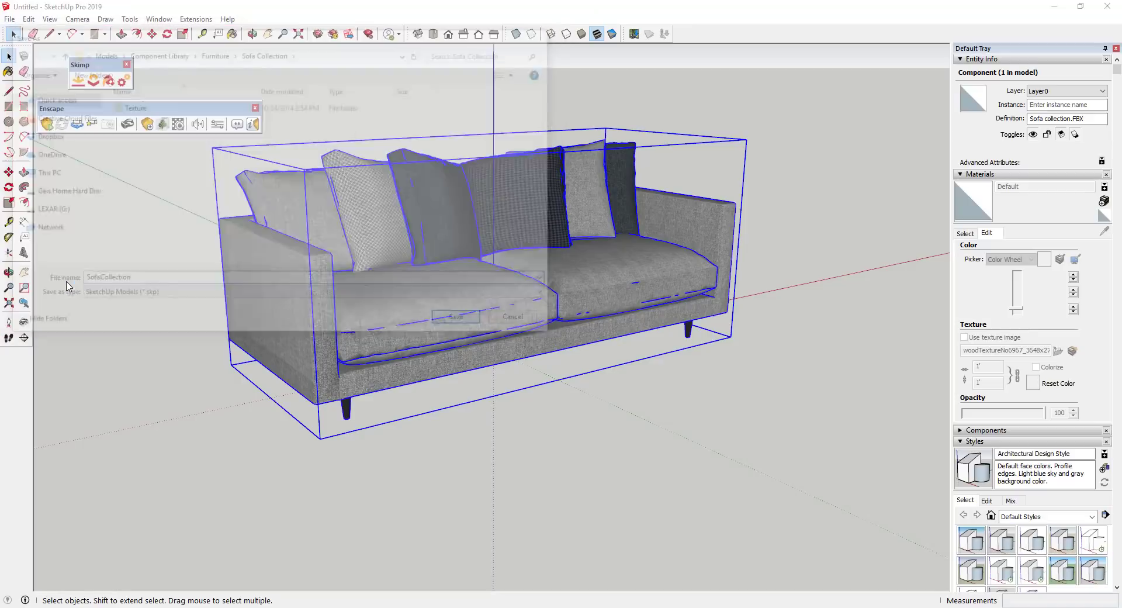
Compare the 11,567 KB SofaCollection file with the 50,711 KB FBX in File Explorer.
{"action": "key", "text": "alt+Tab"}
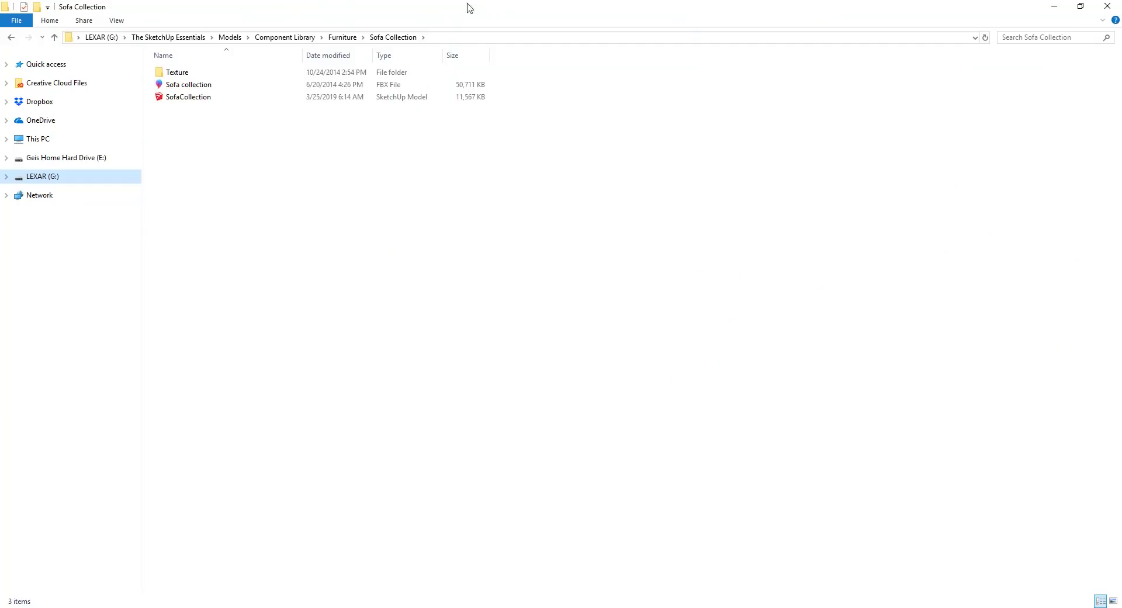
{"action": "left_click", "coordinate": [178, 99]}
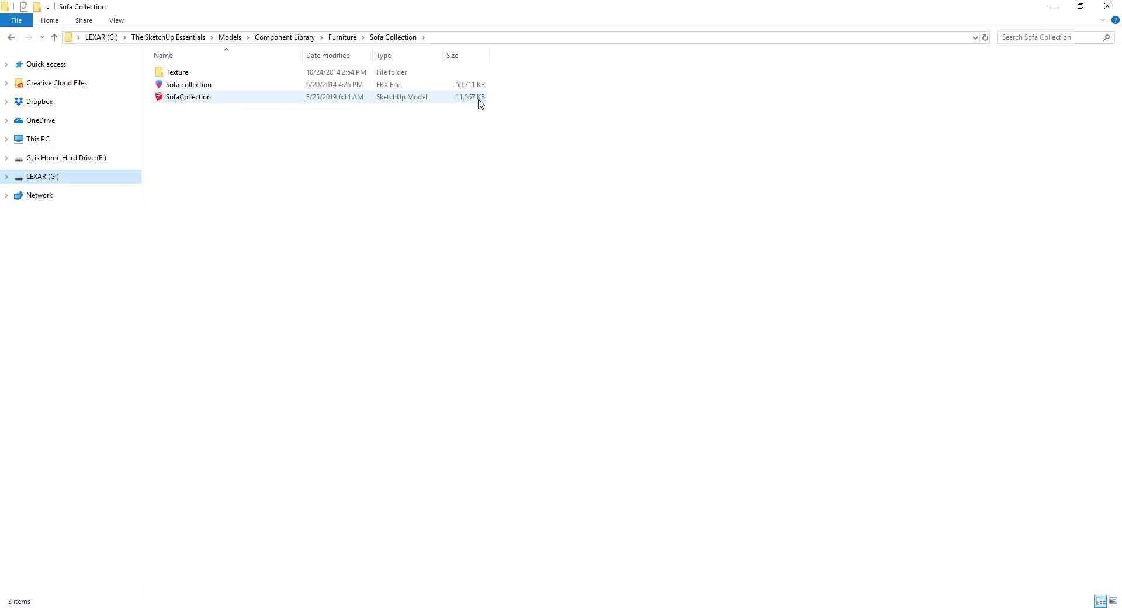
{"action": "left_click", "coordinate": [528, 136]}
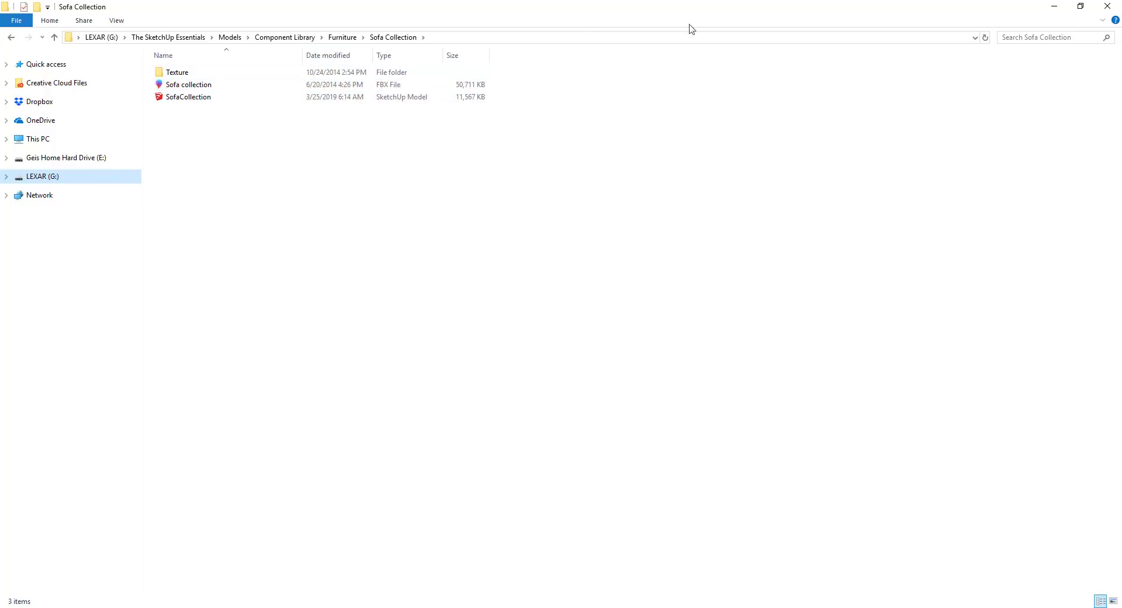
{"action": "left_click", "coordinate": [1055, 6]}
{"action": "scroll", "coordinate": [519, 202], "scroll_direction": "down", "scroll_amount": 3}
Close the Enscape toolbar and bring up 3D Warehouse from the Window menu.
{"action": "scroll", "coordinate": [547, 256], "scroll_direction": "up", "scroll_amount": 3}
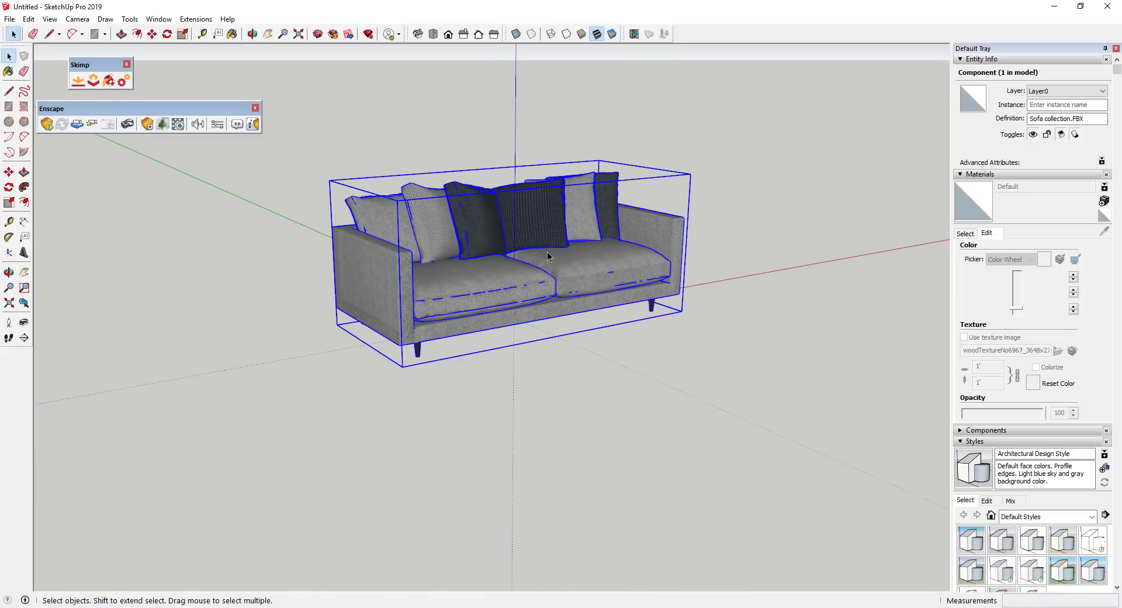
{"action": "middle_click_drag", "start_coordinate": [597, 262], "coordinate": [350, 333]}
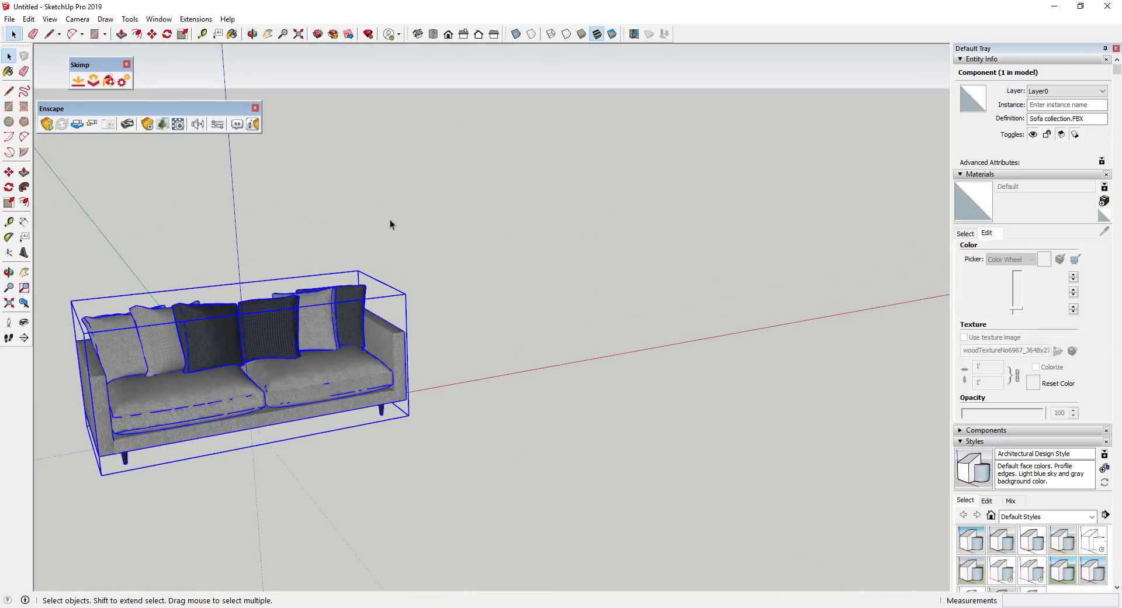
{"action": "left_click", "coordinate": [255, 108]}
{"action": "left_click", "coordinate": [158, 19]}
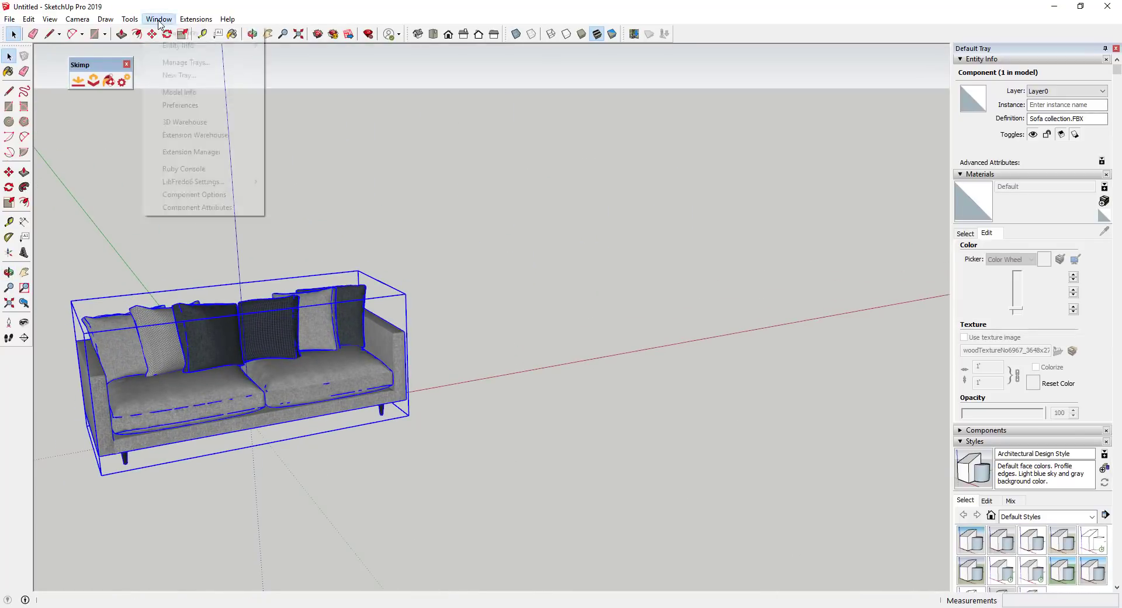
{"action": "left_click", "coordinate": [202, 122]}
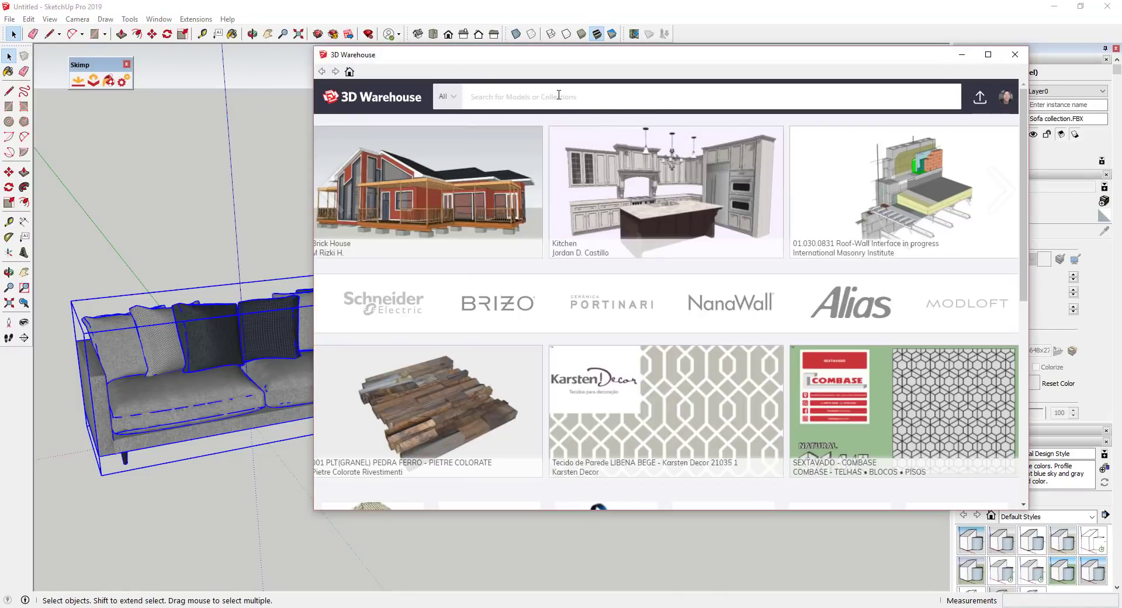
Search 3D Warehouse for 'car', sort by Popularity, and raise the minimum file size.
{"action": "left_click", "coordinate": [557, 97]}
{"action": "type", "text": "car"}
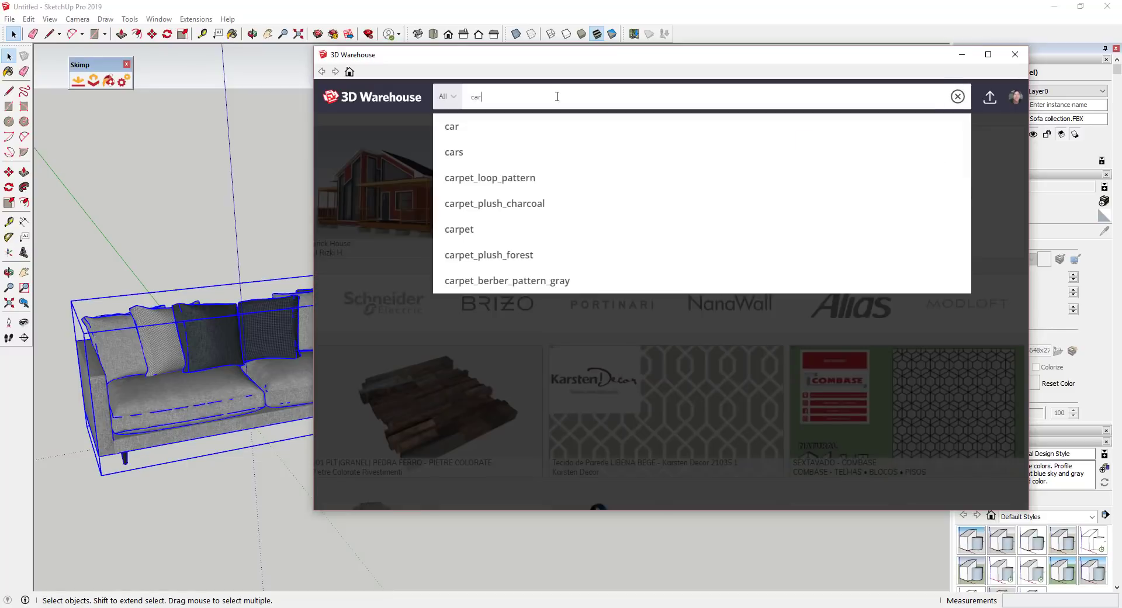
{"action": "key", "text": "Return"}
{"action": "left_click", "coordinate": [964, 156]}
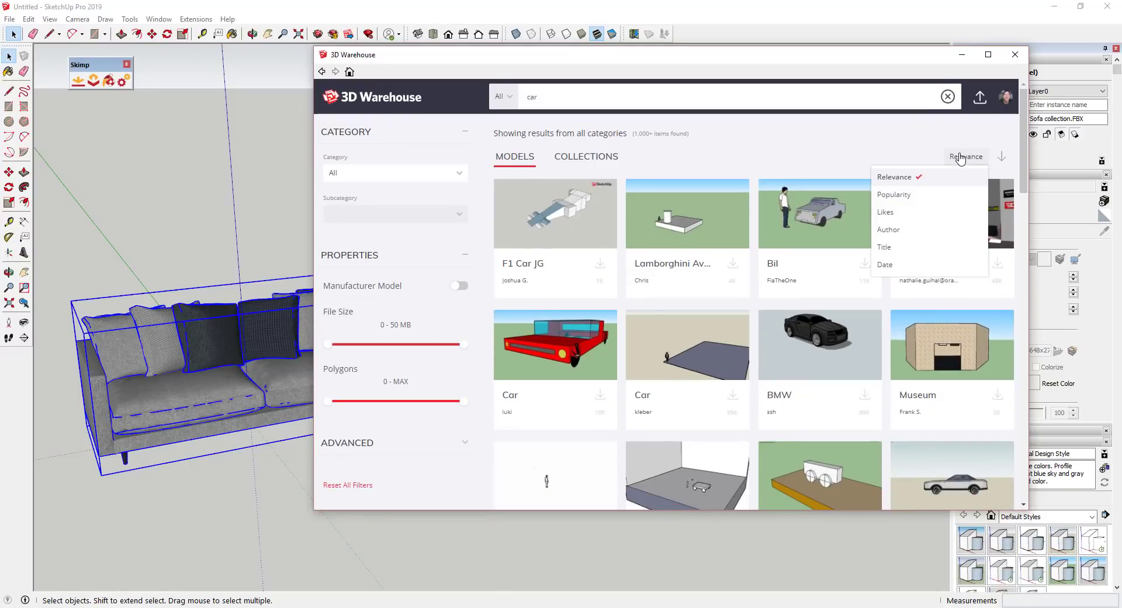
{"action": "left_click", "coordinate": [907, 196]}
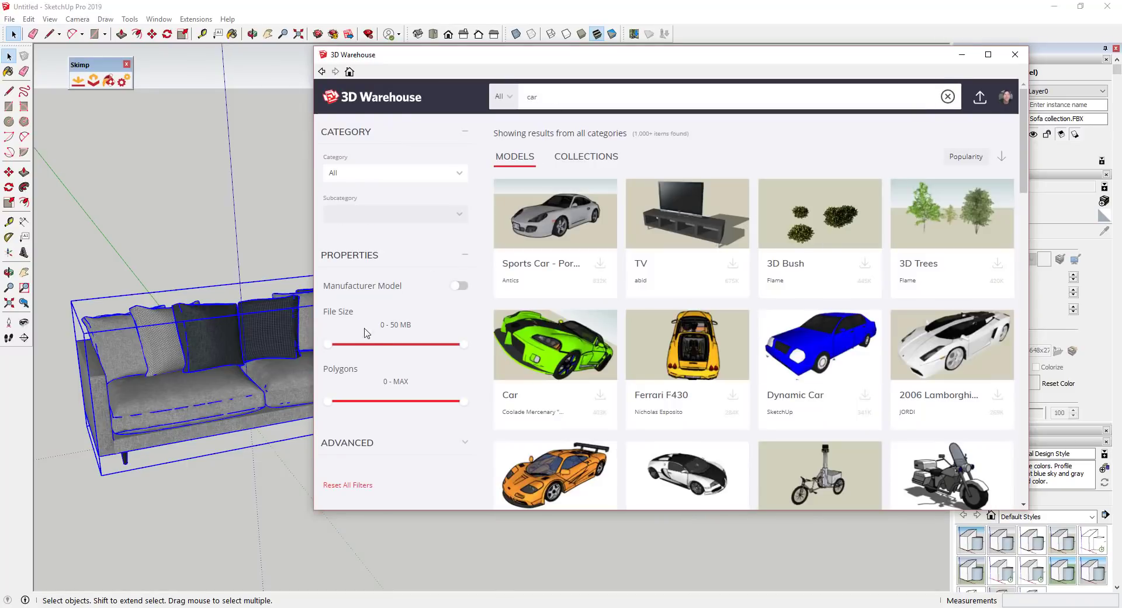
{"action": "left_click_drag", "start_coordinate": [328, 344], "coordinate": [354, 344]}
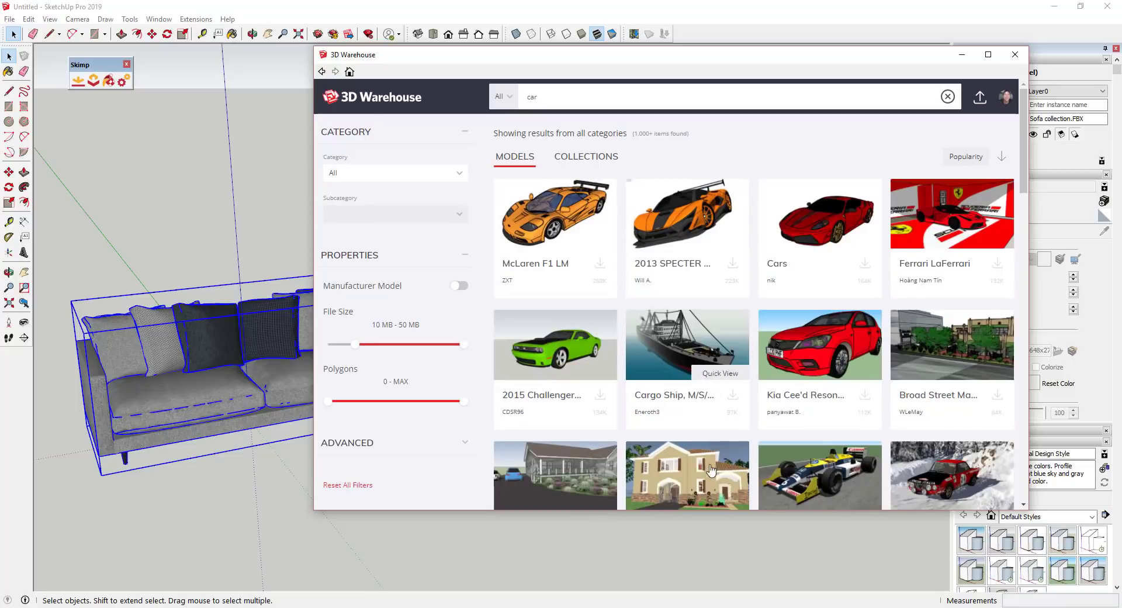
Download the McLaren F1 LM and confirm loading it into the model.
{"action": "mouse_move", "coordinate": [579, 222]}
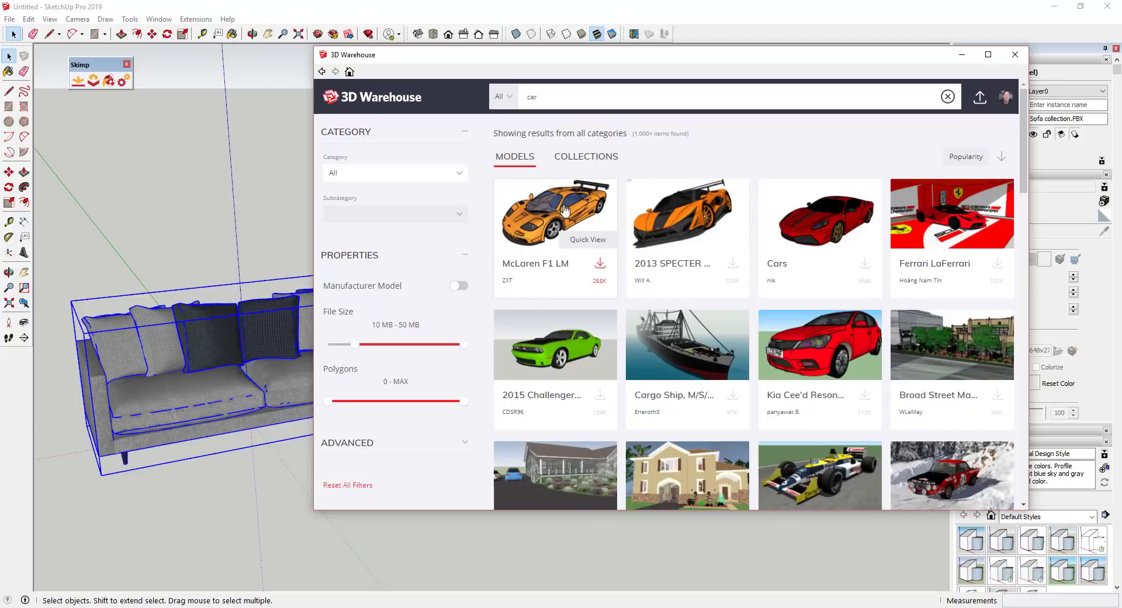
{"action": "left_click", "coordinate": [564, 211]}
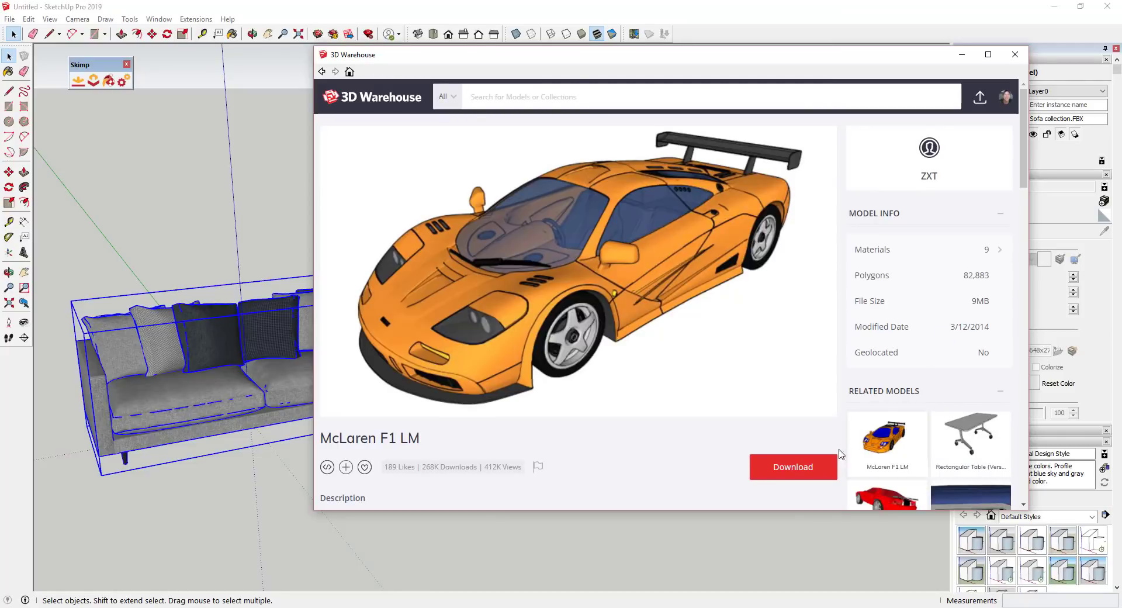
{"action": "left_click", "coordinate": [792, 467]}
{"action": "left_click", "coordinate": [629, 310]}
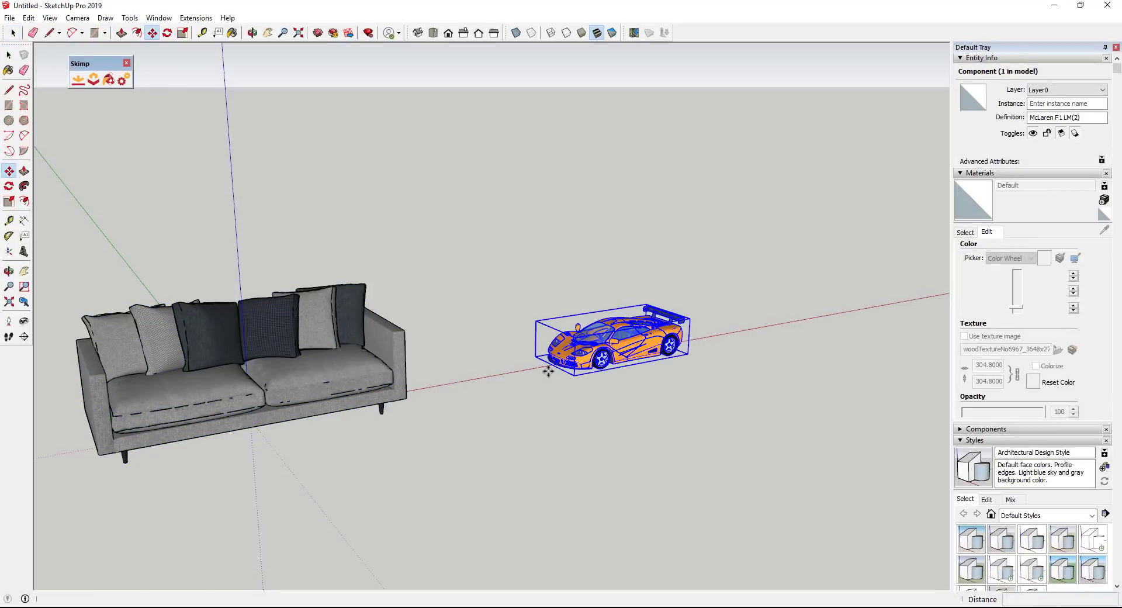
Place the McLaren F1 LM in the scene and turn on Hidden Geometry to reveal its mesh.
{"action": "left_click", "coordinate": [549, 371]}
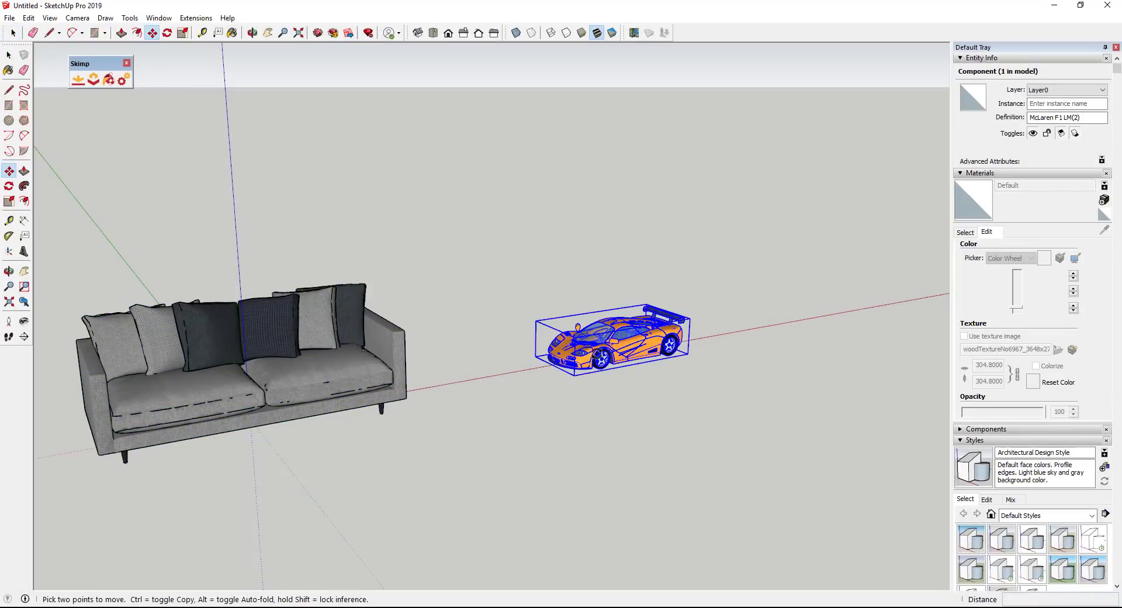
{"action": "scroll", "coordinate": [631, 343], "scroll_direction": "up", "scroll_amount": 5}
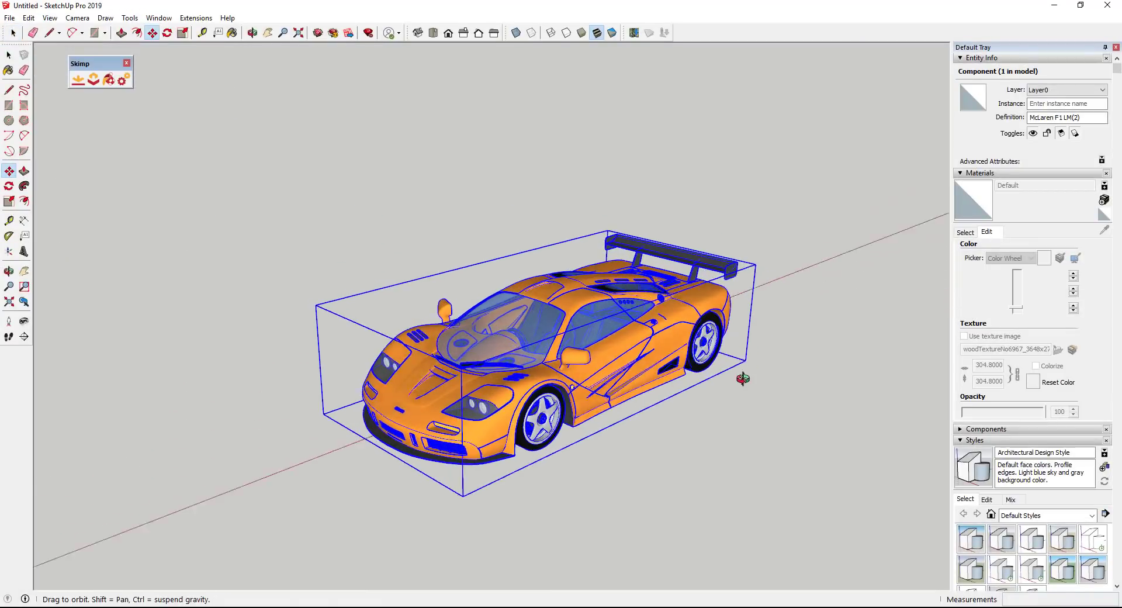
{"action": "scroll", "coordinate": [500, 329], "scroll_direction": "up", "scroll_amount": 4}
{"action": "middle_click_drag", "start_coordinate": [501, 329], "coordinate": [578, 327]}
{"action": "left_click", "coordinate": [50, 18]}
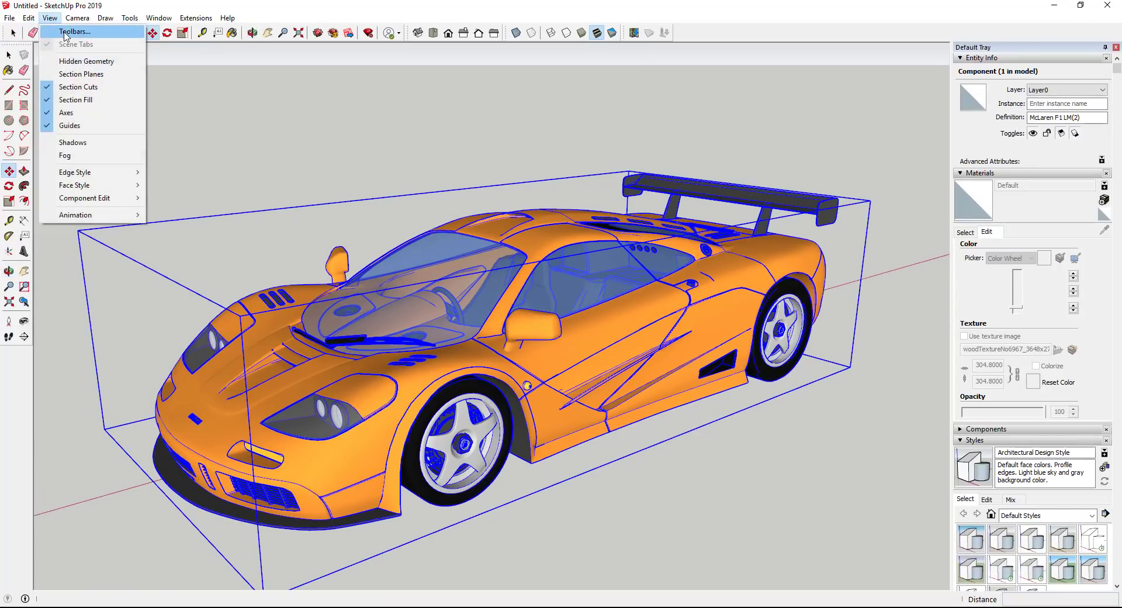
{"action": "left_click", "coordinate": [81, 61]}
{"action": "middle_click_drag", "start_coordinate": [488, 303], "coordinate": [621, 288]}
Launch Skimp simplification on the selected McLaren car.
{"action": "key", "text": "space"}
{"action": "scroll", "coordinate": [658, 320], "scroll_direction": "up", "scroll_amount": 3}
{"action": "scroll", "coordinate": [660, 323], "scroll_direction": "down", "scroll_amount": 2}
{"action": "scroll", "coordinate": [659, 322], "scroll_direction": "down", "scroll_amount": 2}
{"action": "scroll", "coordinate": [593, 233], "scroll_direction": "up", "scroll_amount": 3}
{"action": "middle_click_drag", "start_coordinate": [540, 230], "coordinate": [596, 230]}
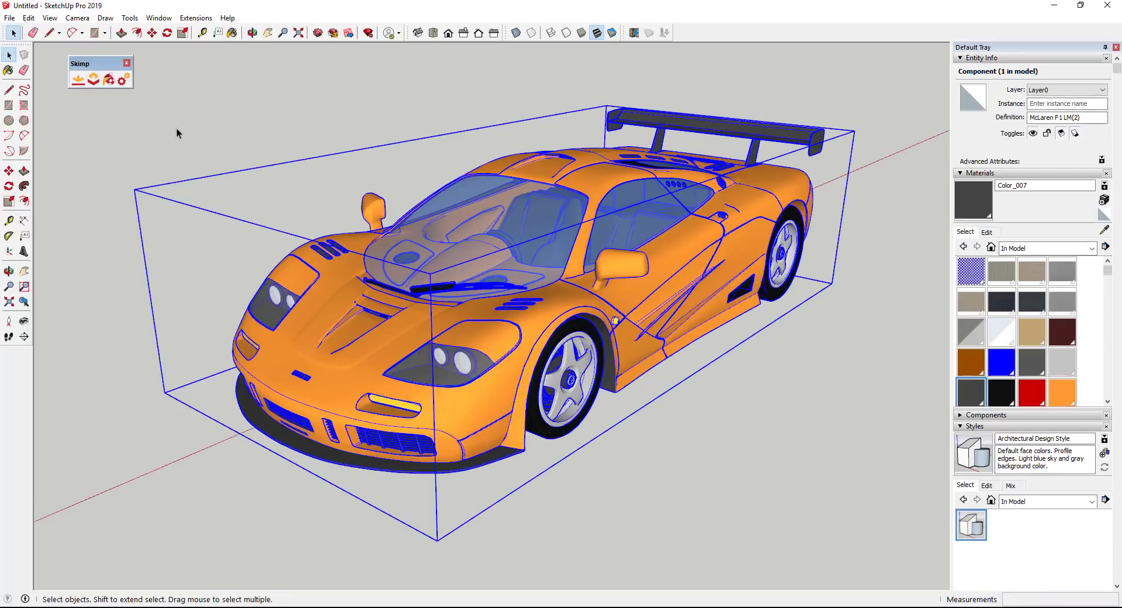
{"action": "left_click", "coordinate": [95, 84]}
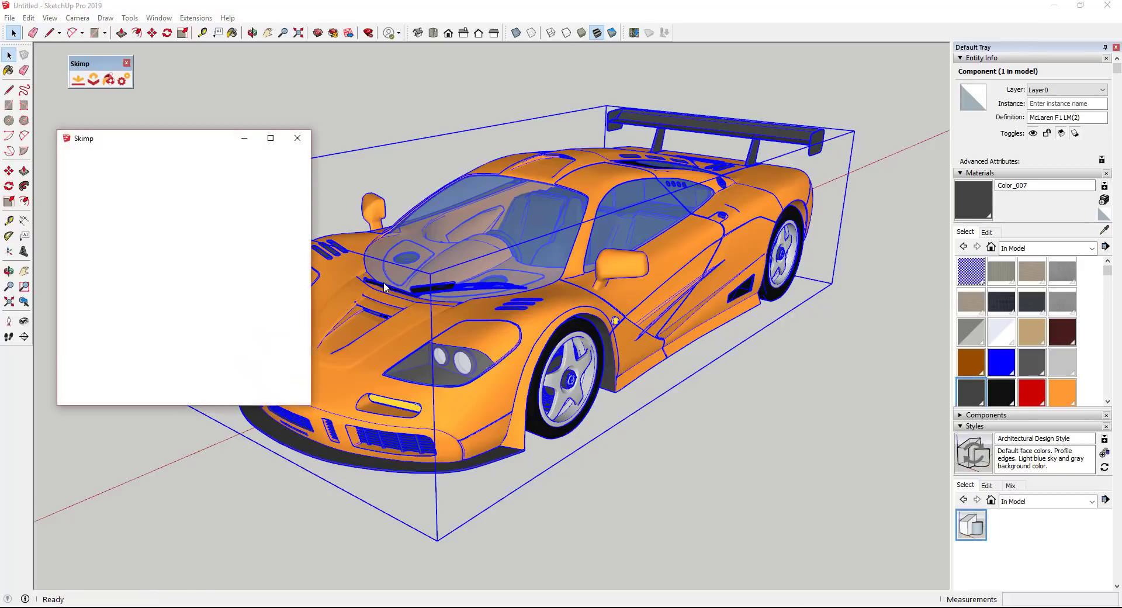
Lower the car's face count with the Skimp slider and review Skimp Settings without changes.
{"action": "left_click_drag", "start_coordinate": [214, 189], "coordinate": [236, 193]}
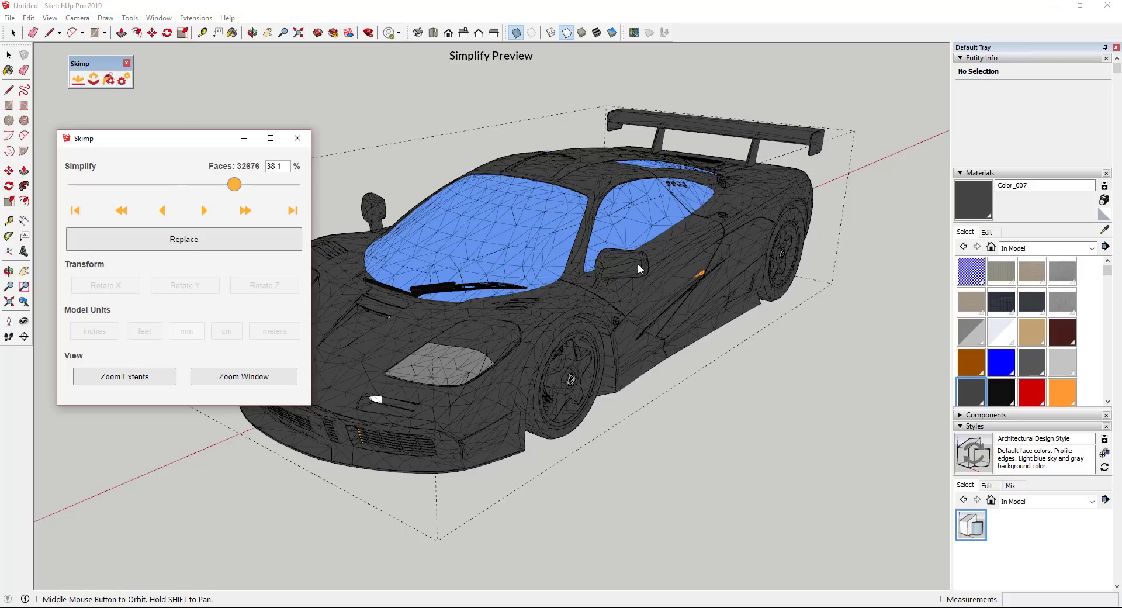
{"action": "middle_click_drag", "start_coordinate": [646, 271], "coordinate": [664, 293]}
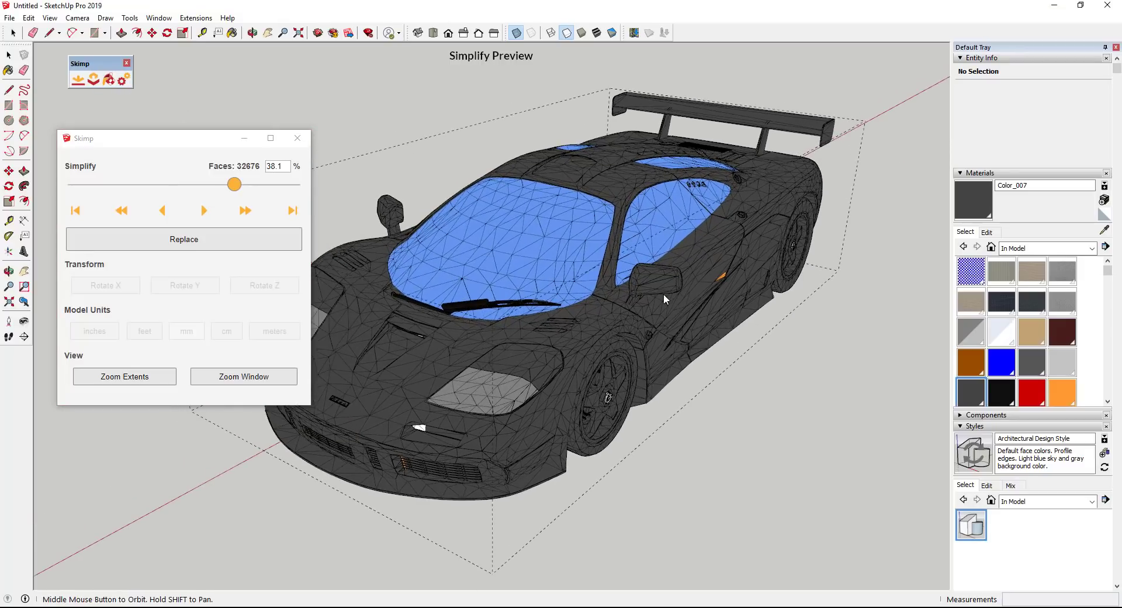
{"action": "left_click", "coordinate": [123, 80]}
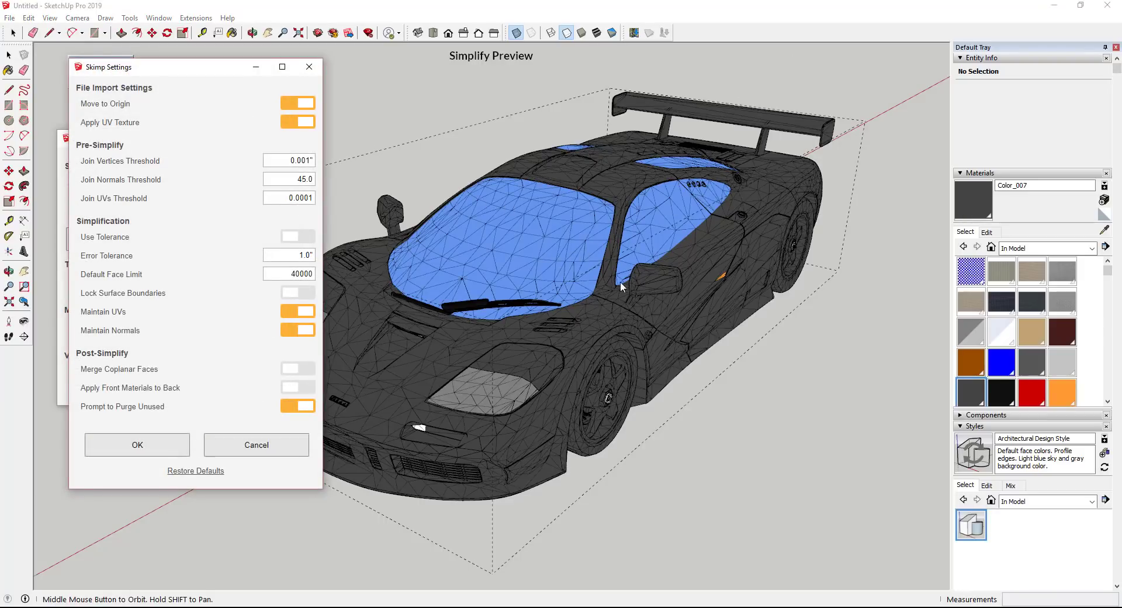
{"action": "left_click", "coordinate": [286, 449]}
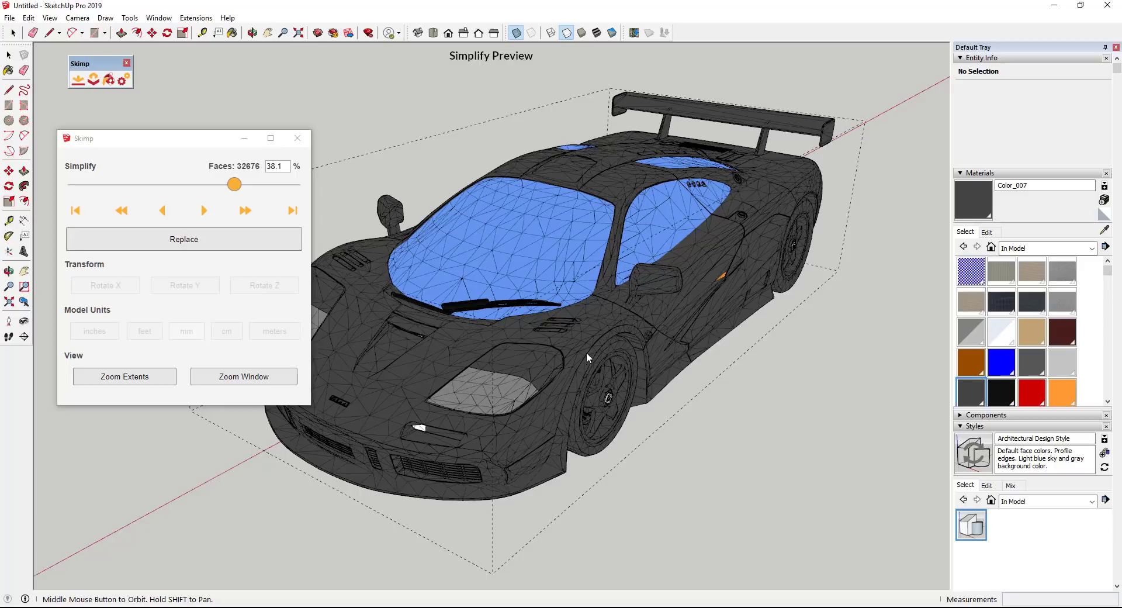
Set the Skimp simplification to 50 percent, about 42911 faces.
{"action": "scroll", "coordinate": [587, 352], "scroll_direction": "down", "scroll_amount": 2}
{"action": "scroll", "coordinate": [601, 341], "scroll_direction": "up", "scroll_amount": 2}
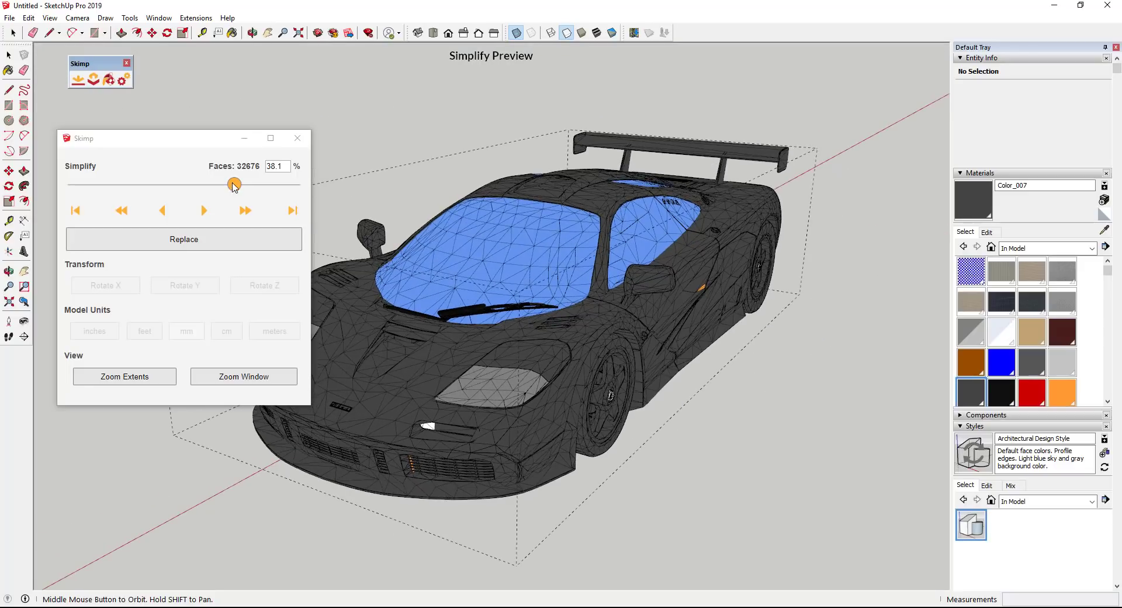
{"action": "left_click_drag", "start_coordinate": [287, 166], "coordinate": [268, 166]}
{"action": "type", "text": "50"}
{"action": "key", "text": "Return"}
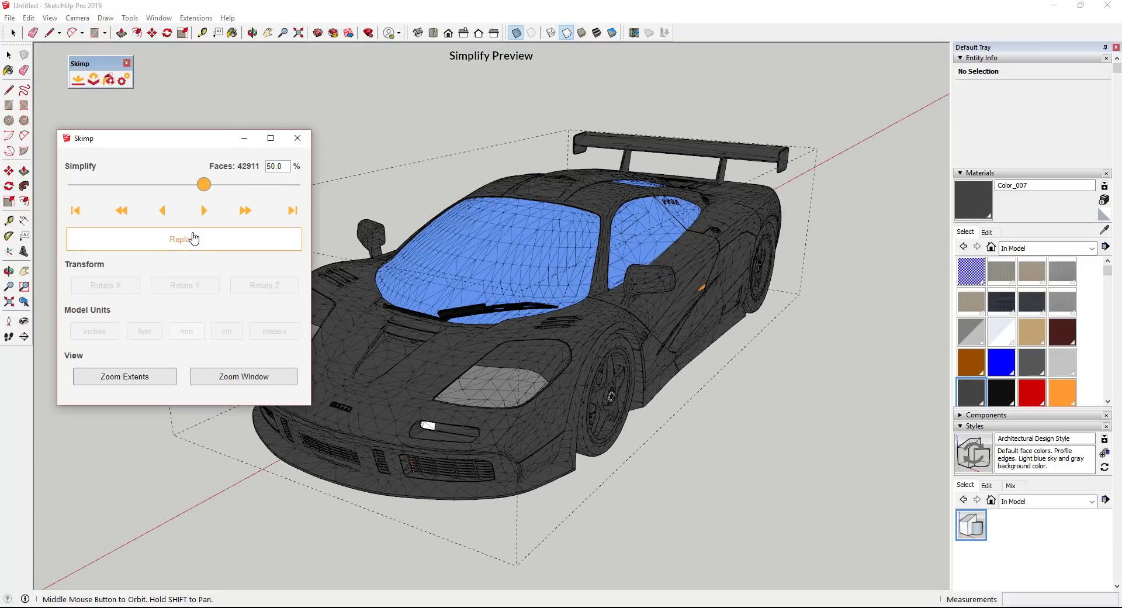
Replace the McLaren with its 50% simplified mesh, close Skimp, and select the new car.
{"action": "left_click", "coordinate": [193, 240]}
{"action": "left_click", "coordinate": [297, 138]}
{"action": "scroll", "coordinate": [695, 324], "scroll_direction": "down", "scroll_amount": 2}
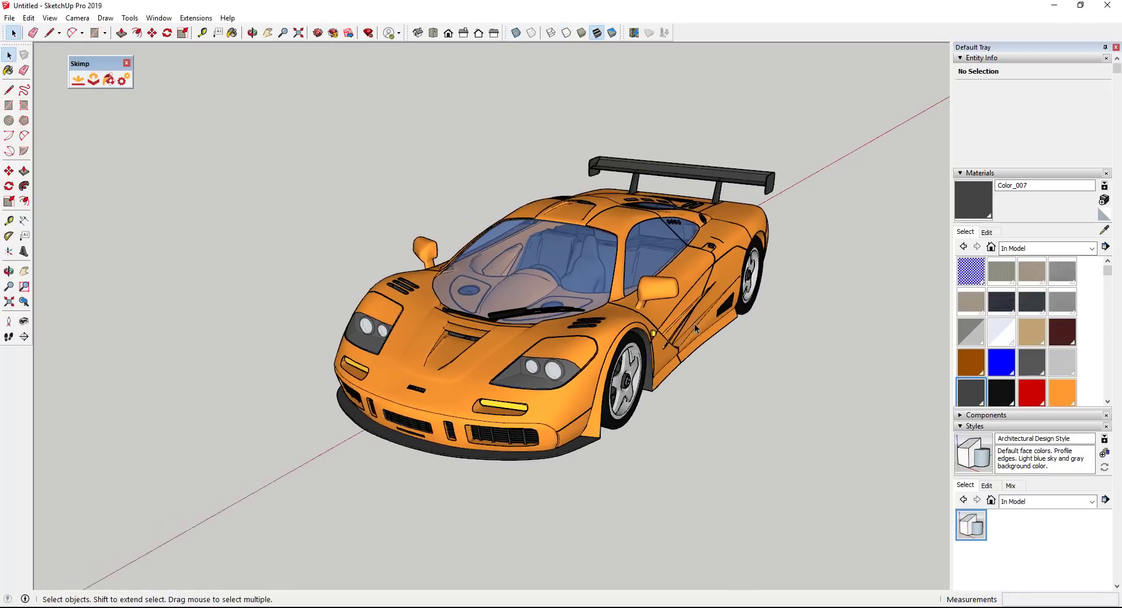
{"action": "middle_click_drag", "start_coordinate": [694, 324], "coordinate": [686, 333]}
{"action": "scroll", "coordinate": [688, 336], "scroll_direction": "up", "scroll_amount": 3}
{"action": "left_click", "coordinate": [687, 336]}
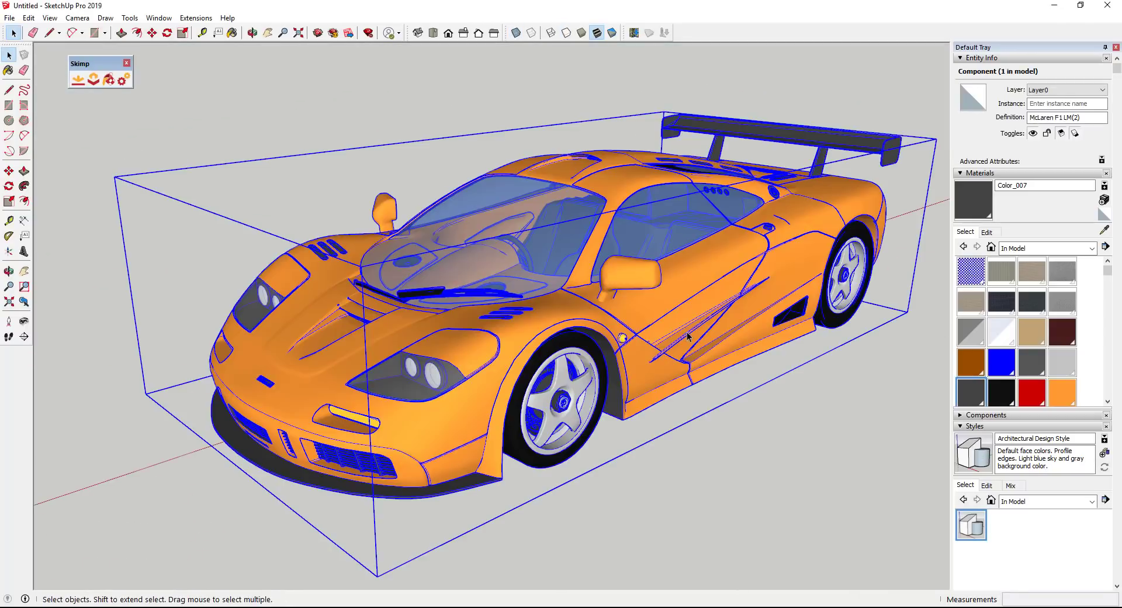